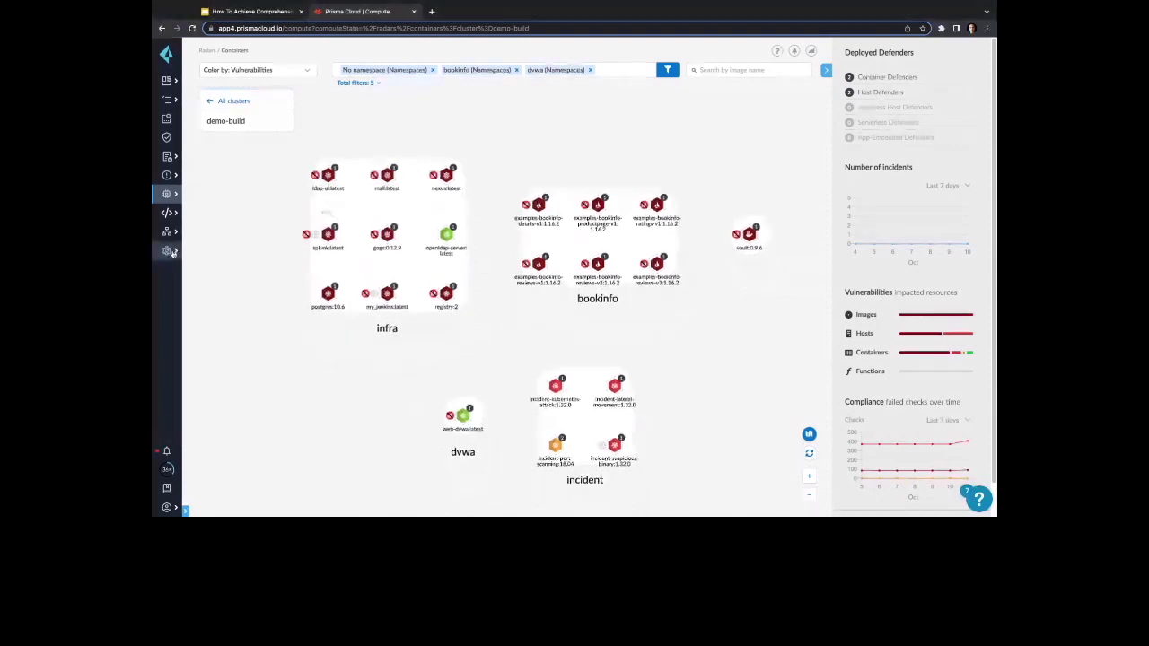
# - Show the Settings flyout from the sidebar gear over the Containers radar
pyautogui.moveTo(171, 252)
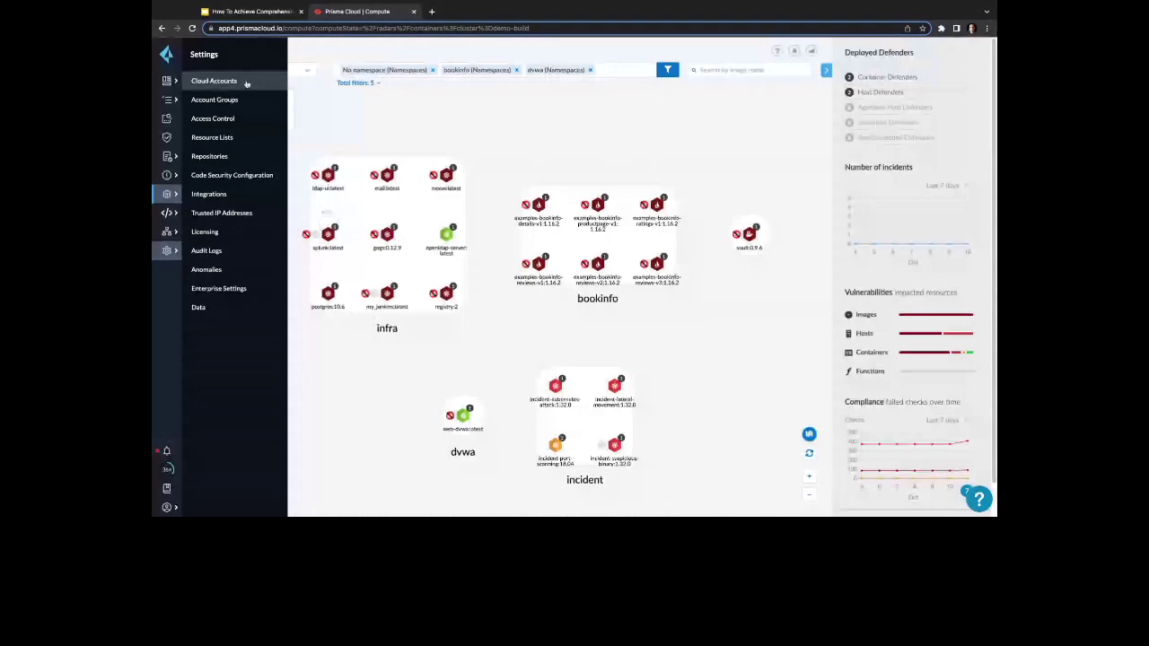
# - Start adding an AWS cloud account, keeping Account as the onboarding type
pyautogui.click(246, 83)
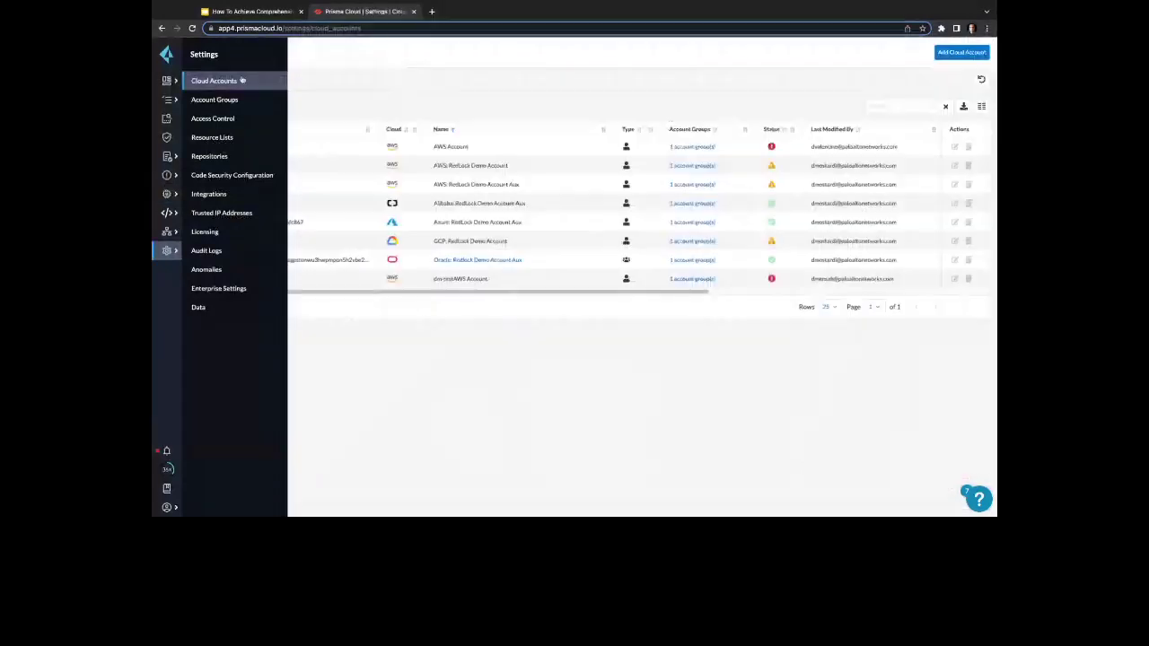
pyautogui.click(935, 52)
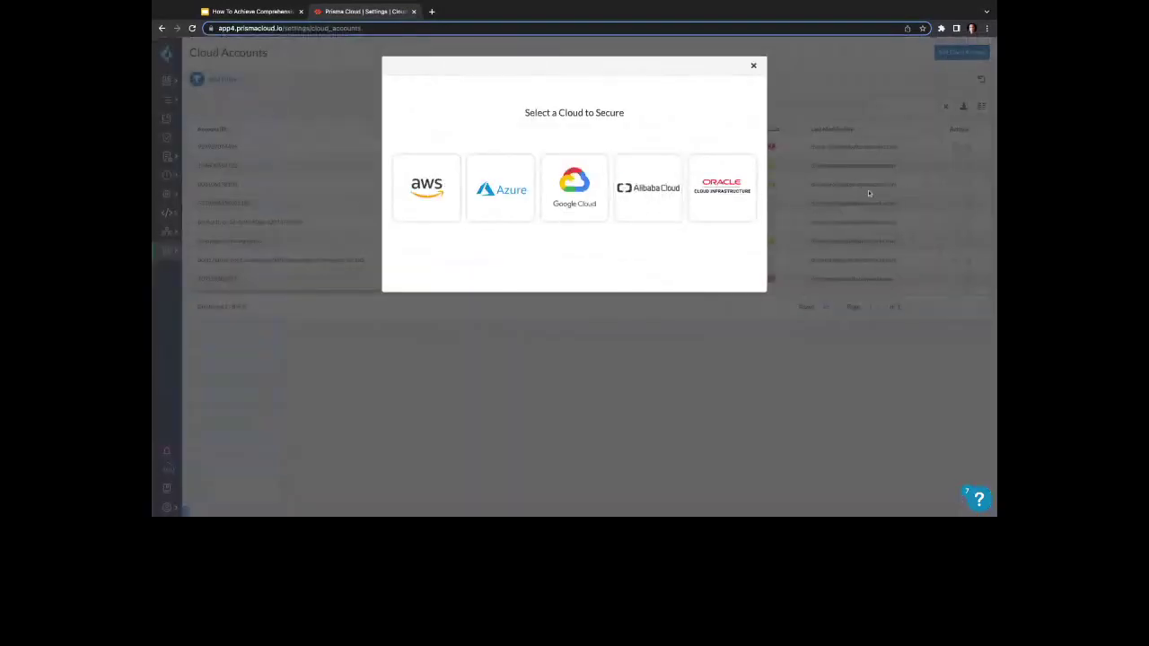
pyautogui.click(434, 194)
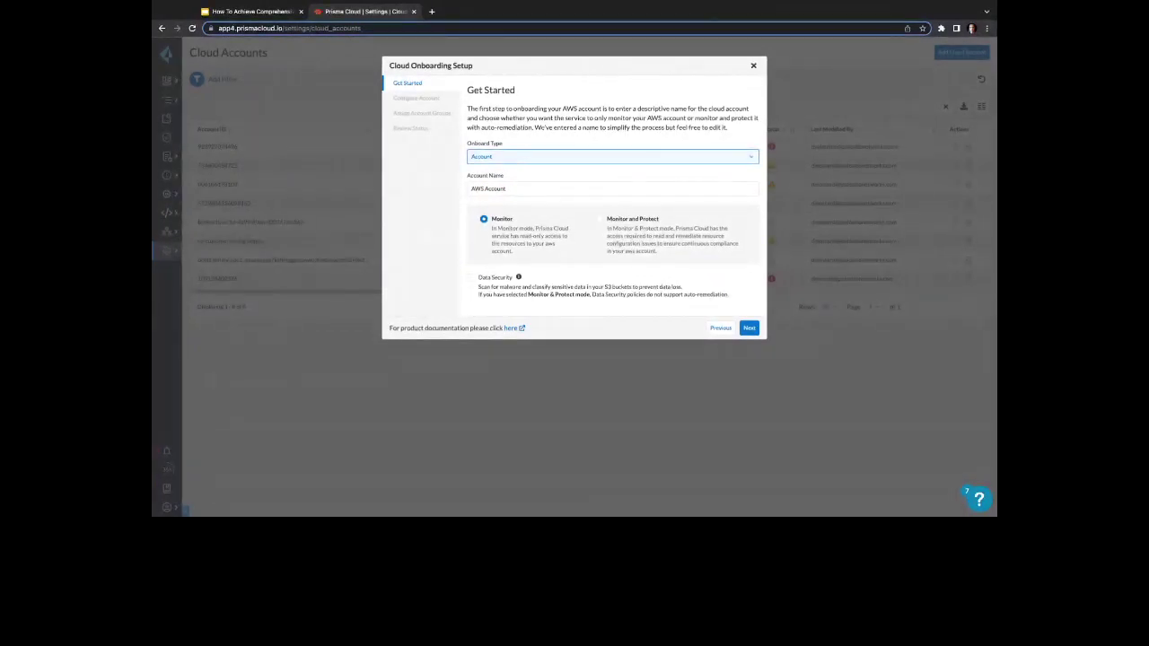
pyautogui.click(512, 162)
pyautogui.click(454, 183)
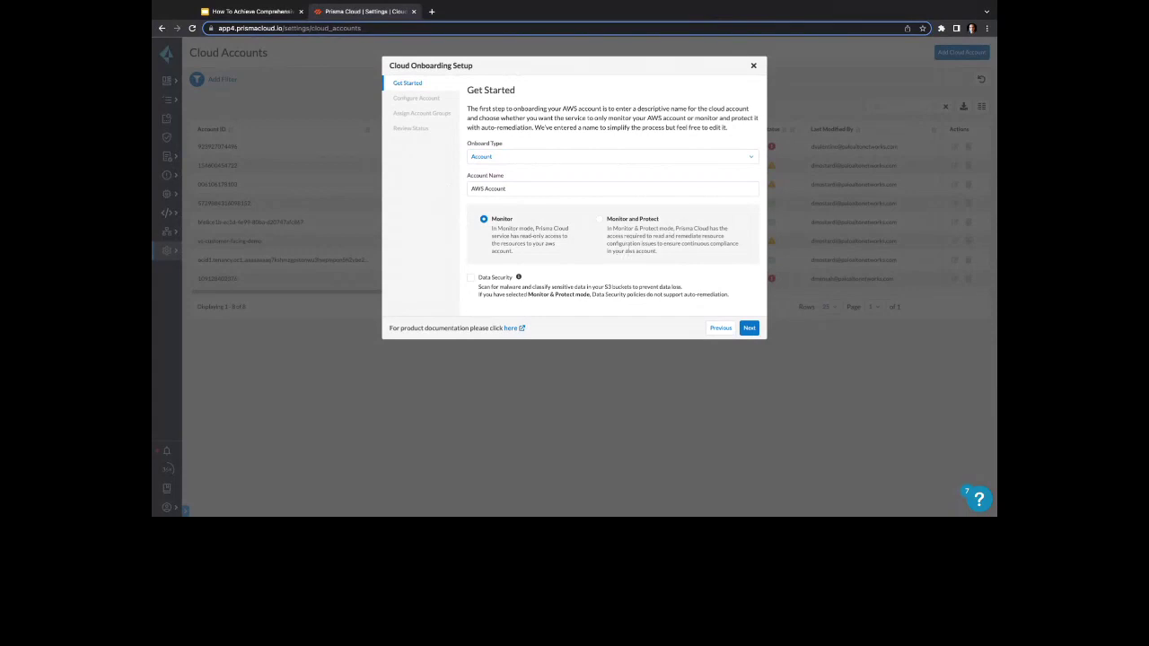
# - Dismiss the AWS onboarding setup and go to the Repositories settings page
pyautogui.click(754, 66)
pyautogui.click(167, 250)
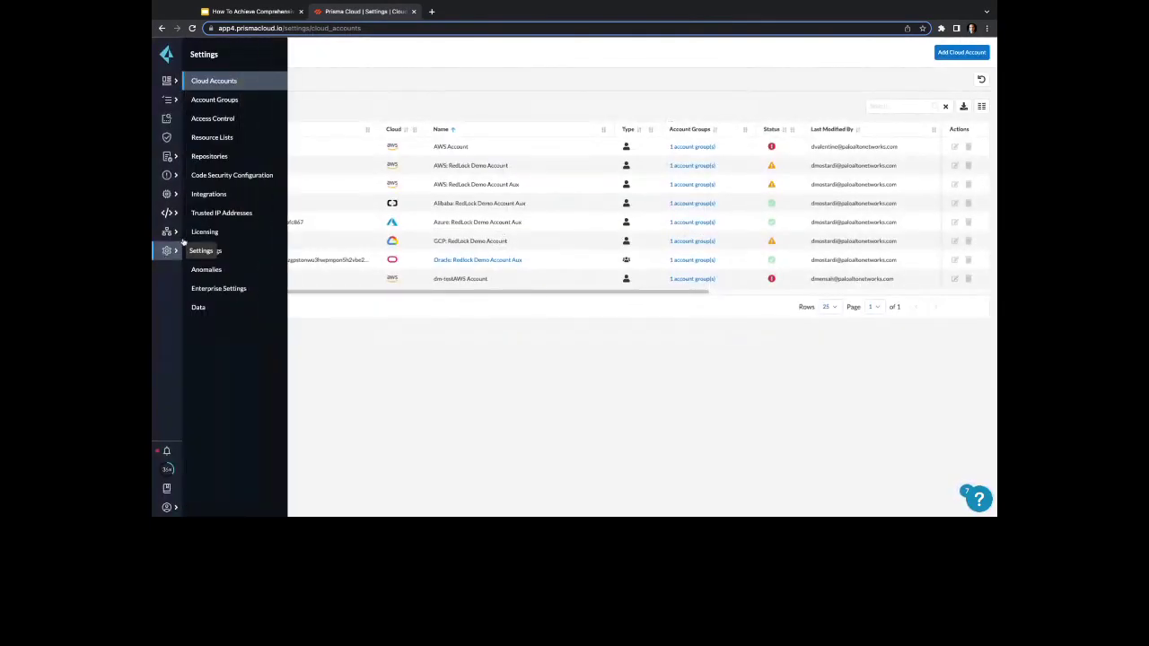
pyautogui.click(226, 160)
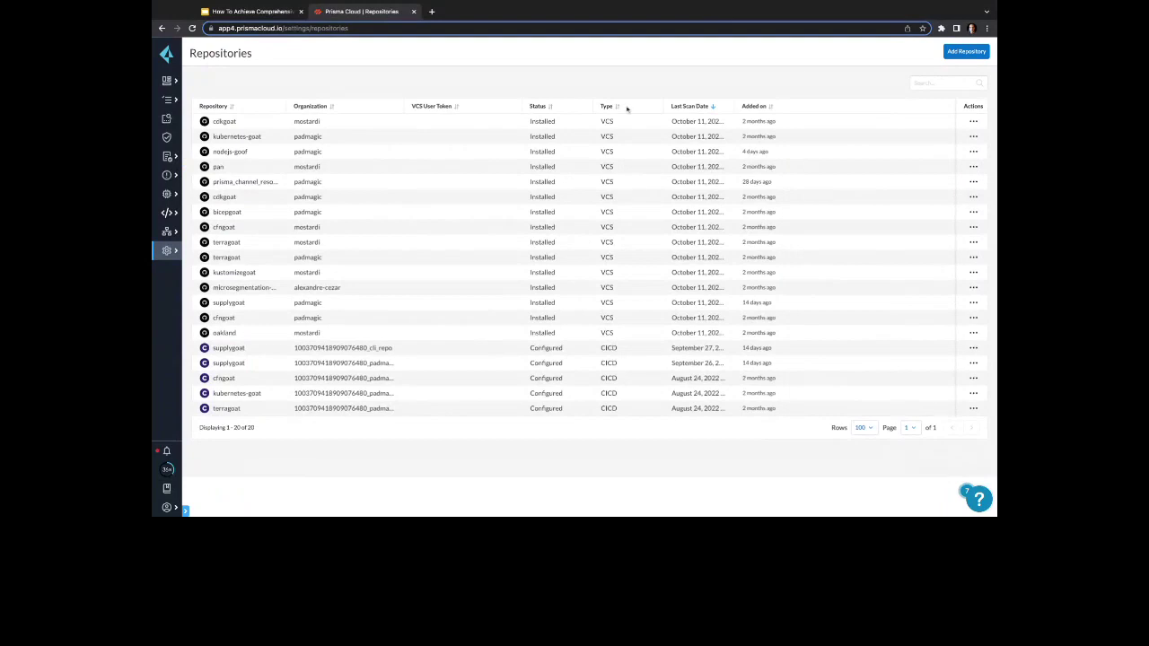
# - Browse the Add Repository catalog, where only GitHub is marked Installed
pyautogui.click(978, 52)
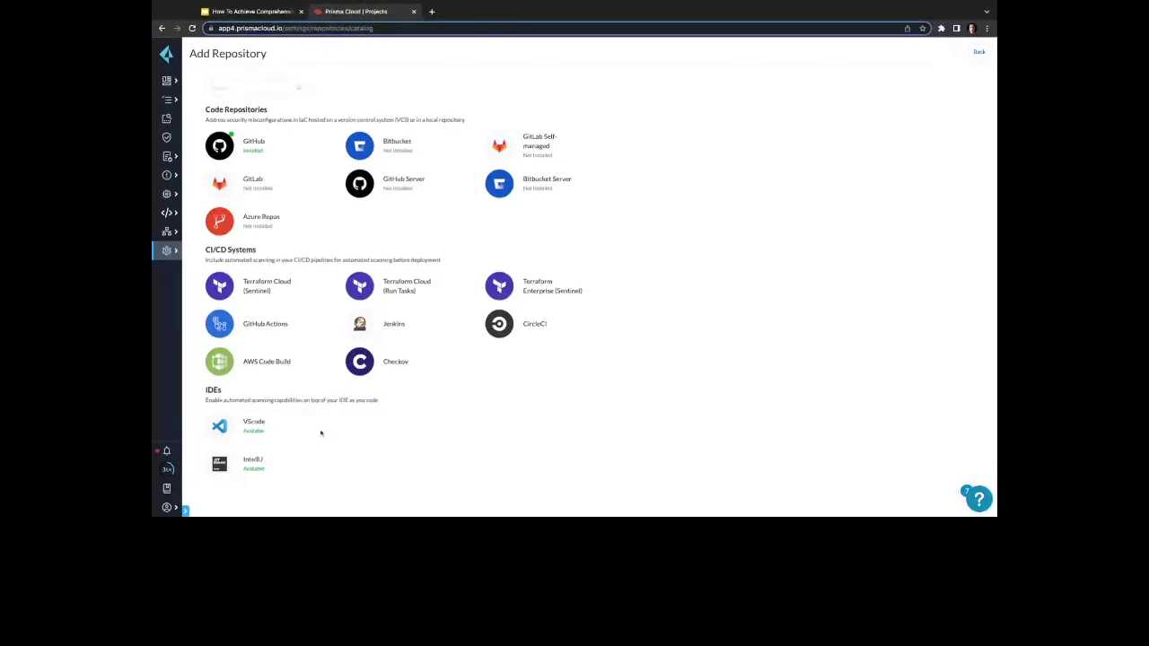
pyautogui.click(167, 196)
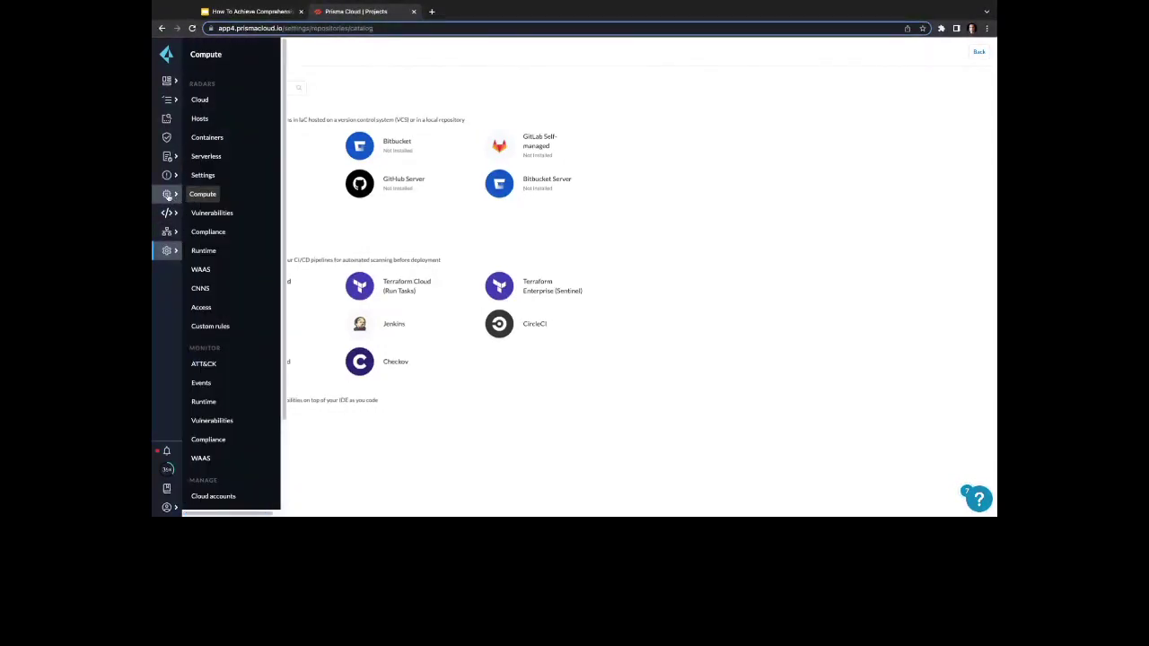
# - On the Containers radar, open the risk summary for examples-bookinfo-details-v1:1.16.2
pyautogui.click(226, 142)
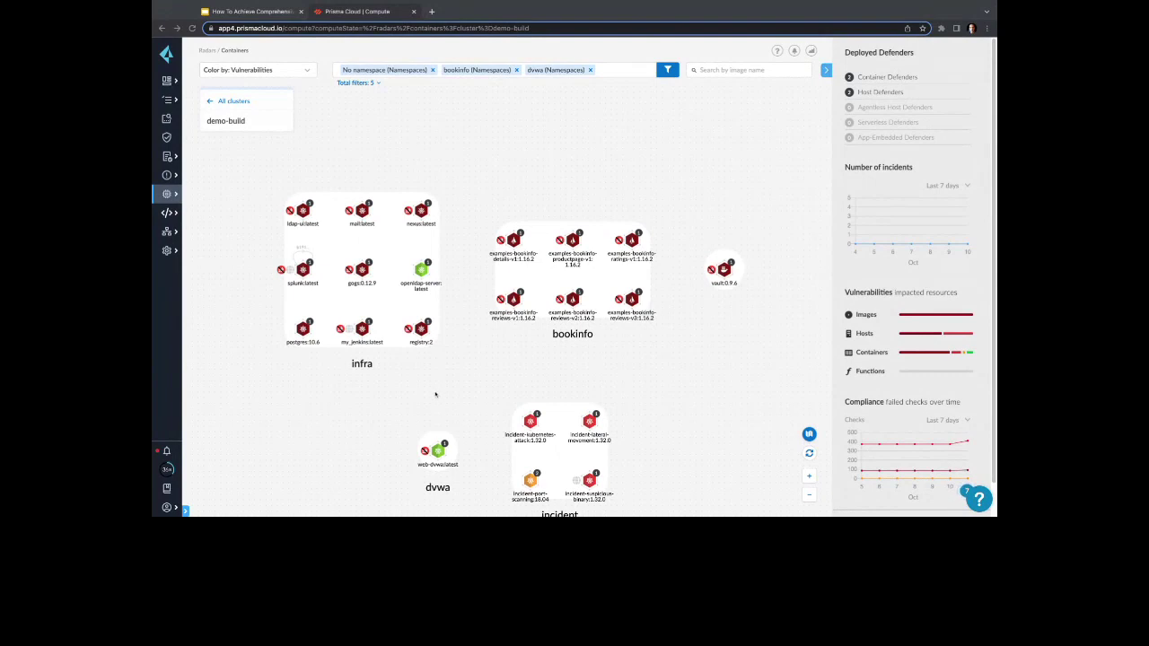
pyautogui.hotkey('alt', 'Tab')
pyautogui.scroll(-2, 436, 394)
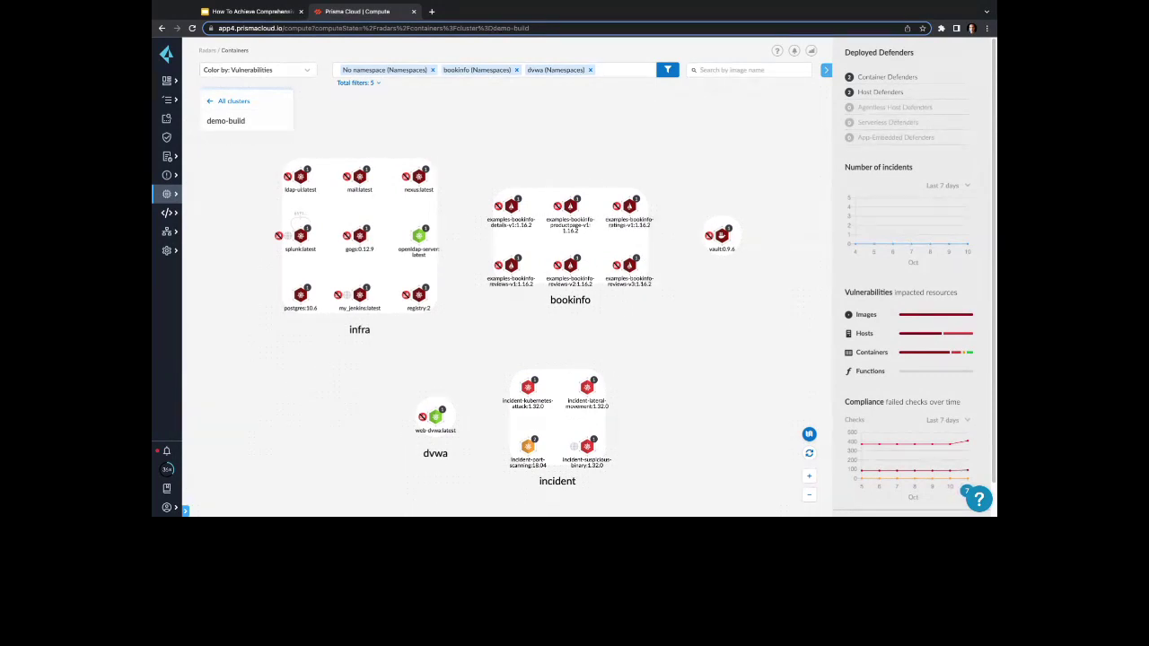
pyautogui.click(514, 212)
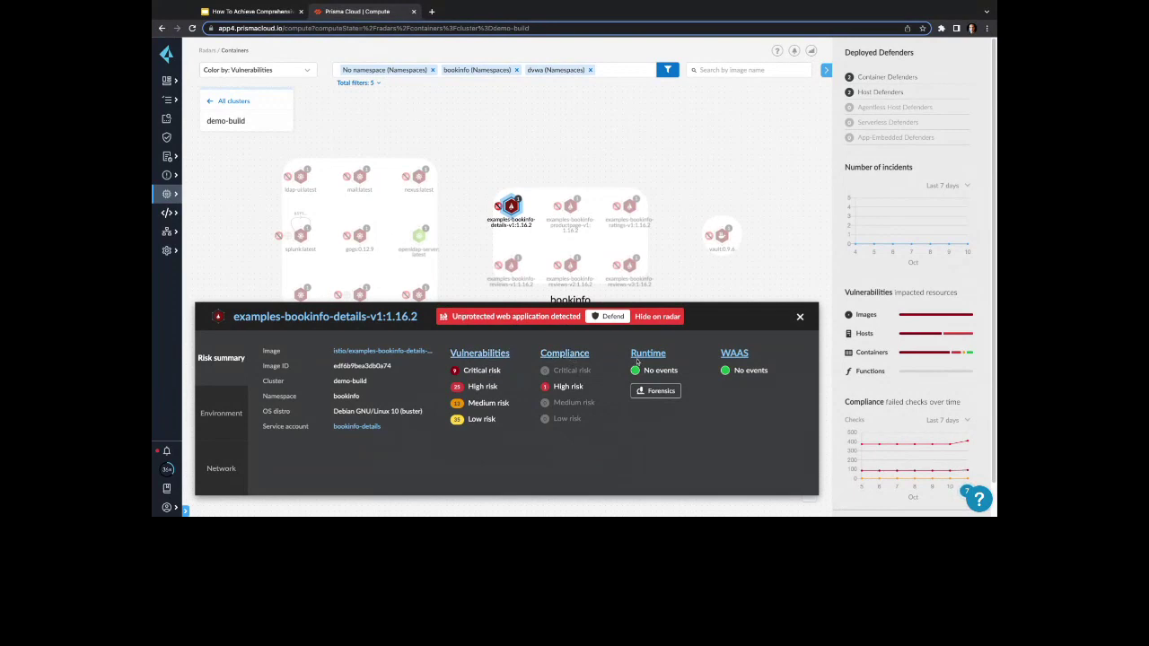
# - Highlight the unprotected web application warning, then go to Compute's vulnerability monitoring reports
pyautogui.moveTo(452, 316); pyautogui.dragTo(582, 316)
pyautogui.click(606, 369)
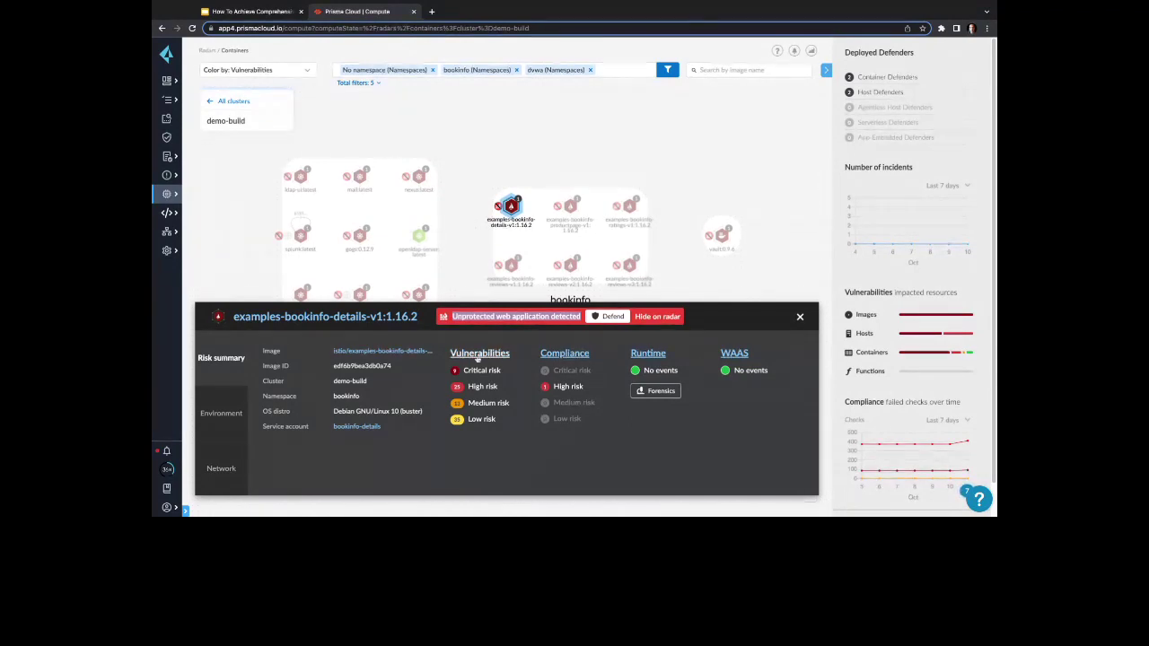
pyautogui.click(174, 195)
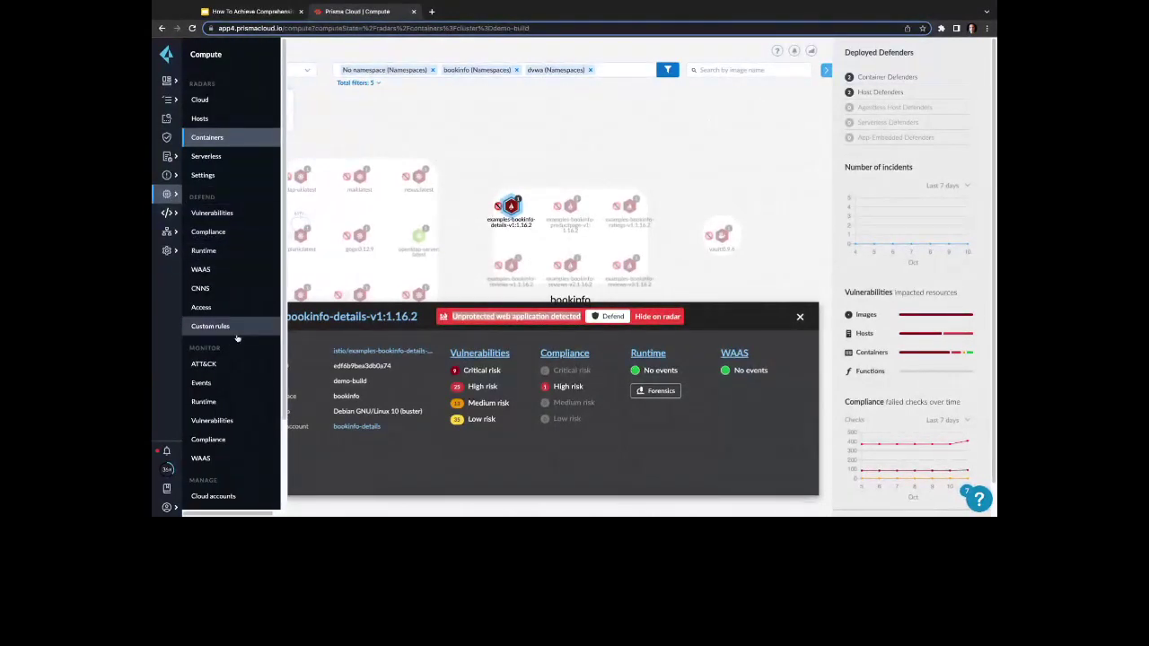
pyautogui.click(225, 421)
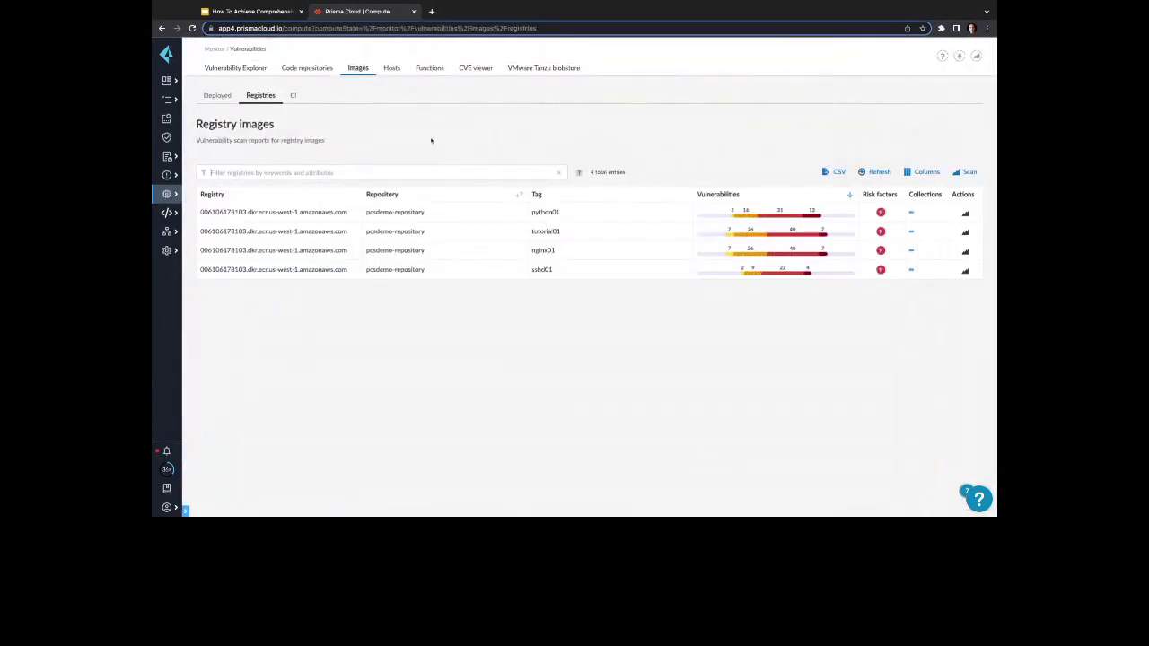
# - Review host vulnerability reports, then registry images, and open the python01 image's details
pyautogui.click(392, 70)
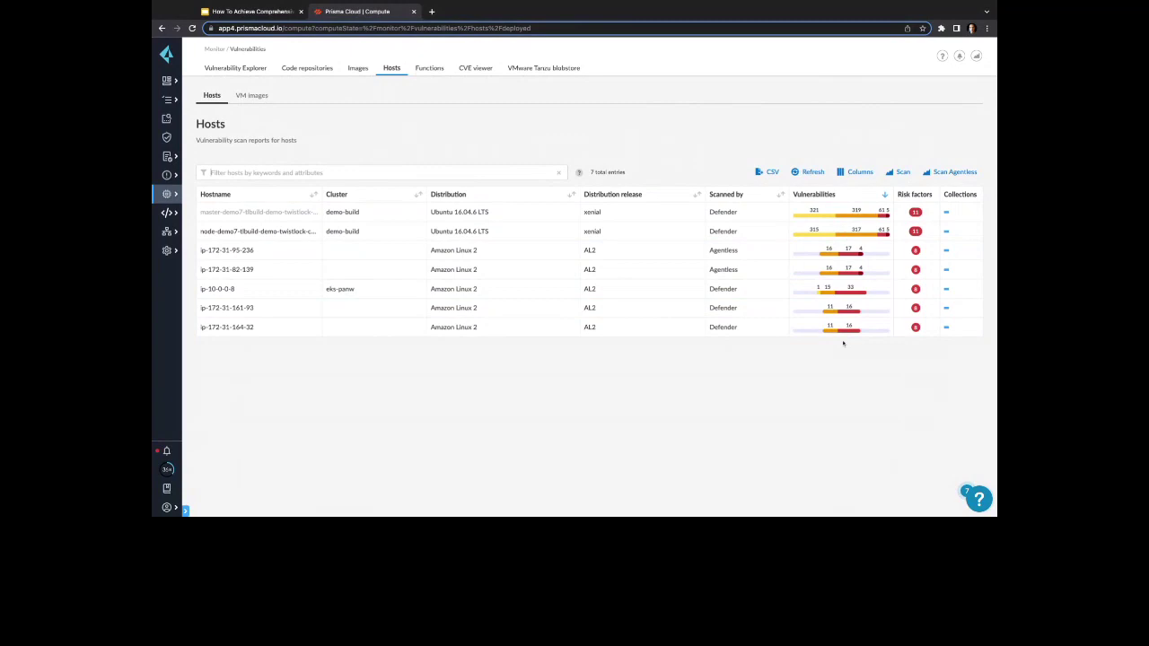
pyautogui.moveTo(916, 212)
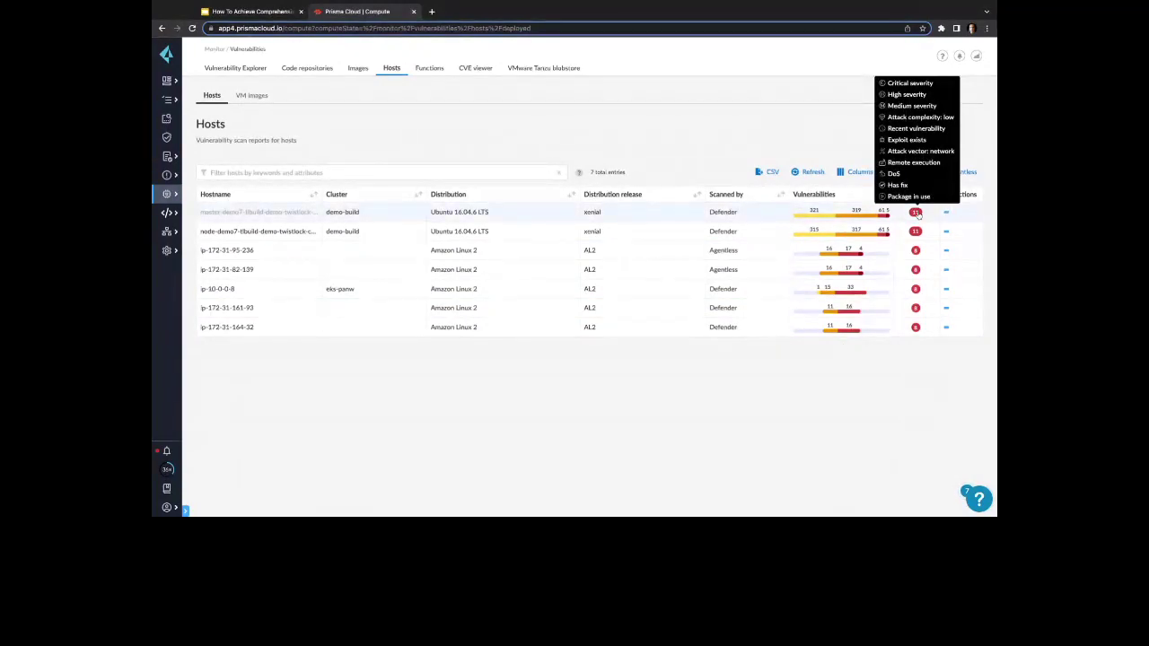
pyautogui.click(356, 70)
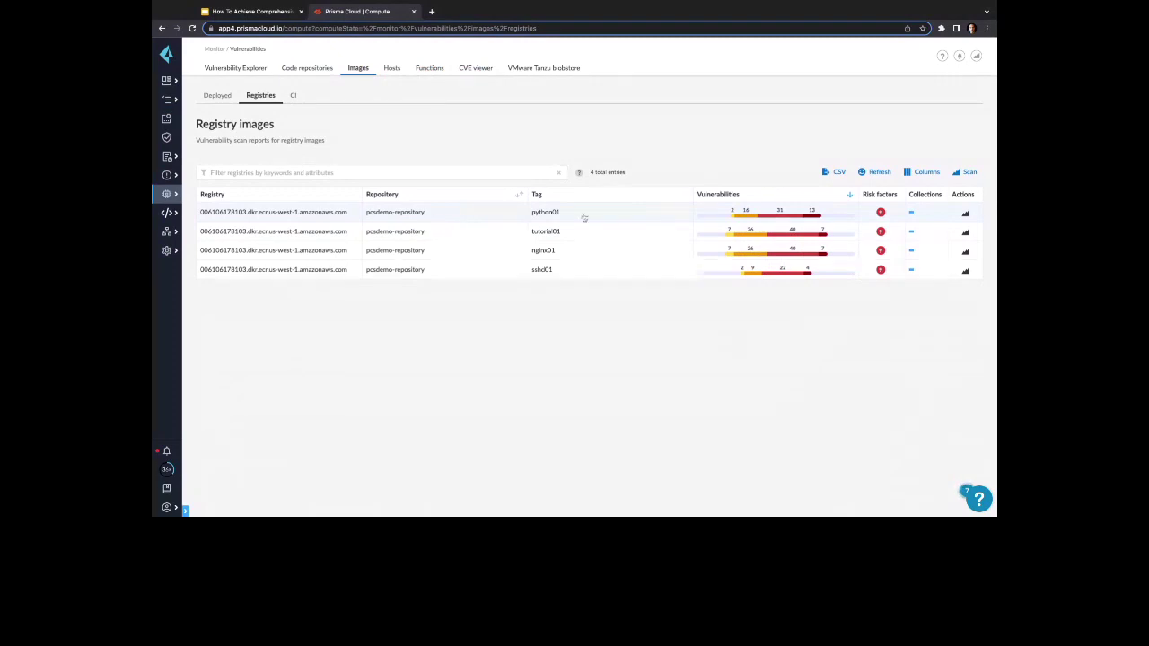
pyautogui.moveTo(880, 213)
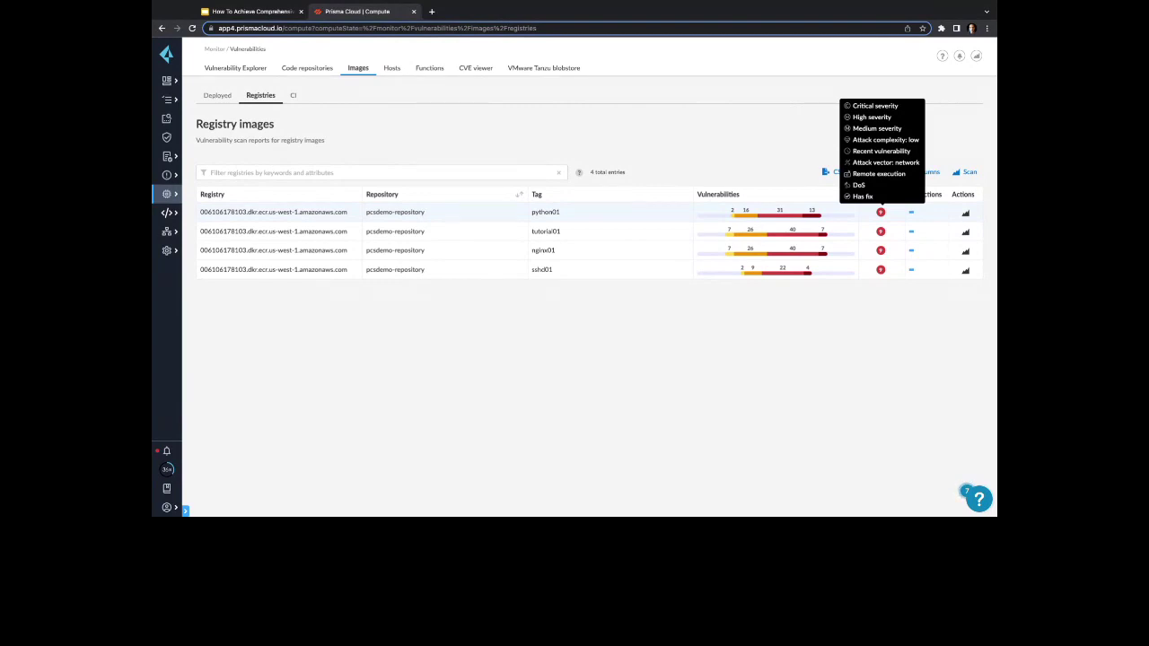
pyautogui.click(454, 214)
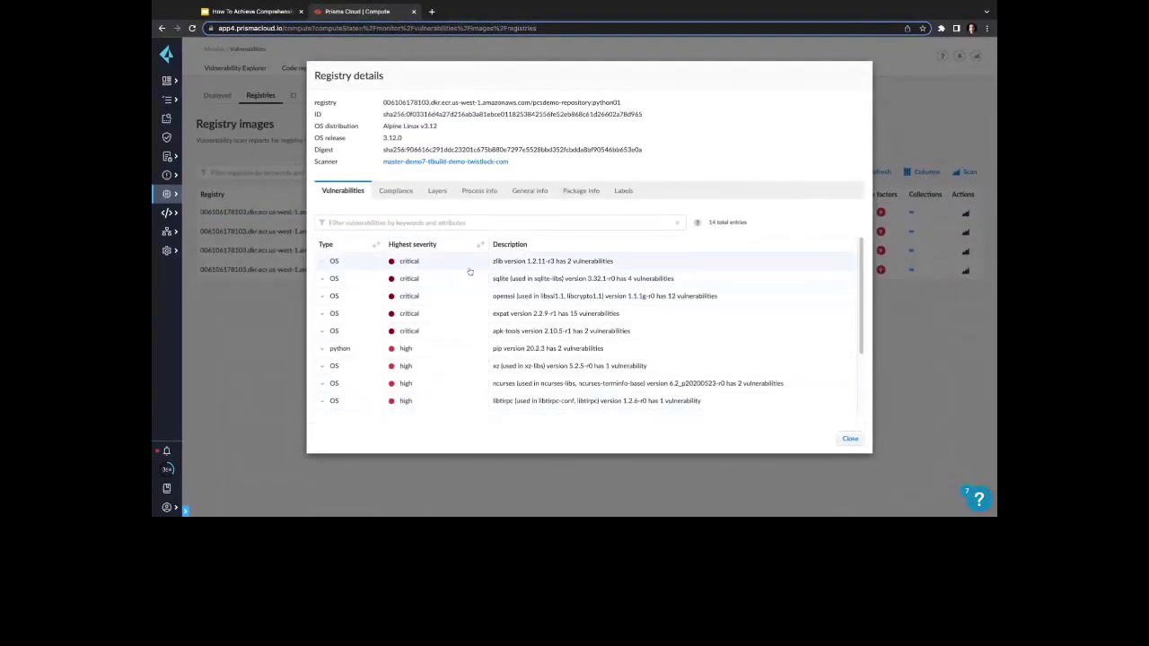
# - Check python01's compliance findings, then expand its zlib CVE-2022-37434 vulnerability
pyautogui.click(387, 193)
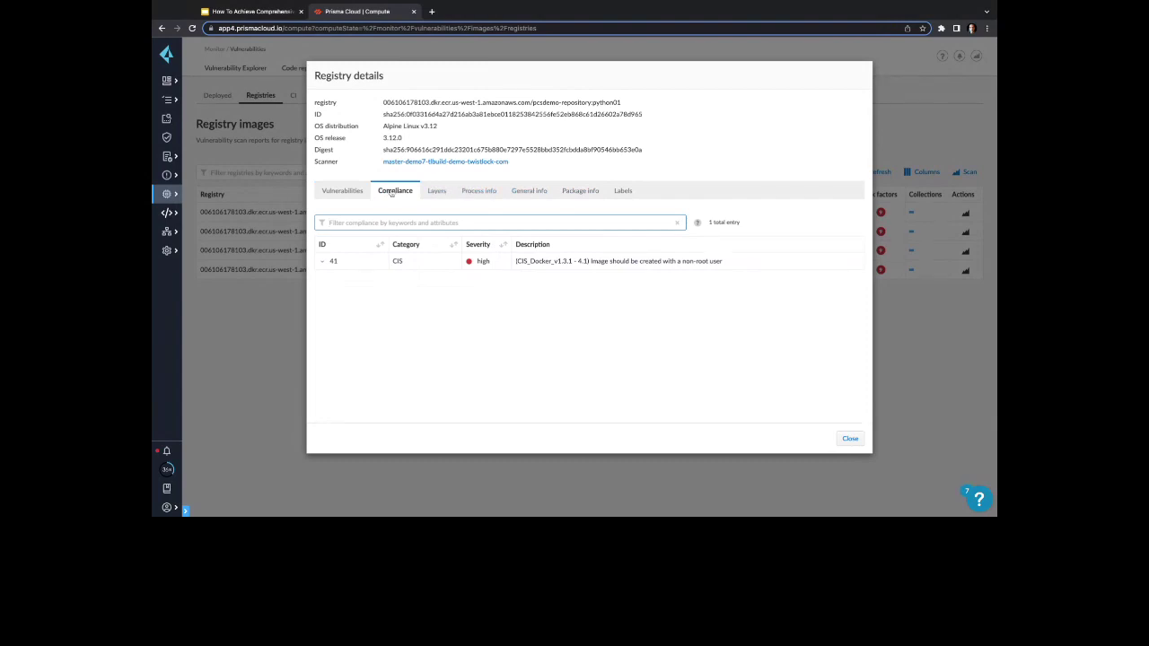
pyautogui.click(661, 352)
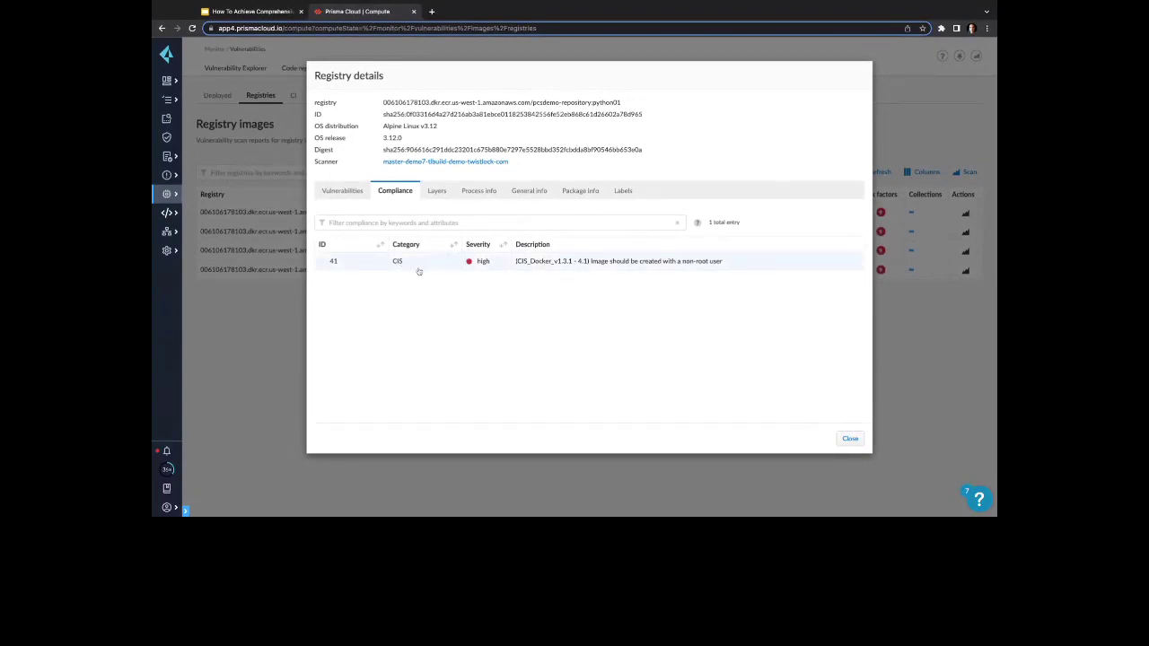
pyautogui.click(342, 191)
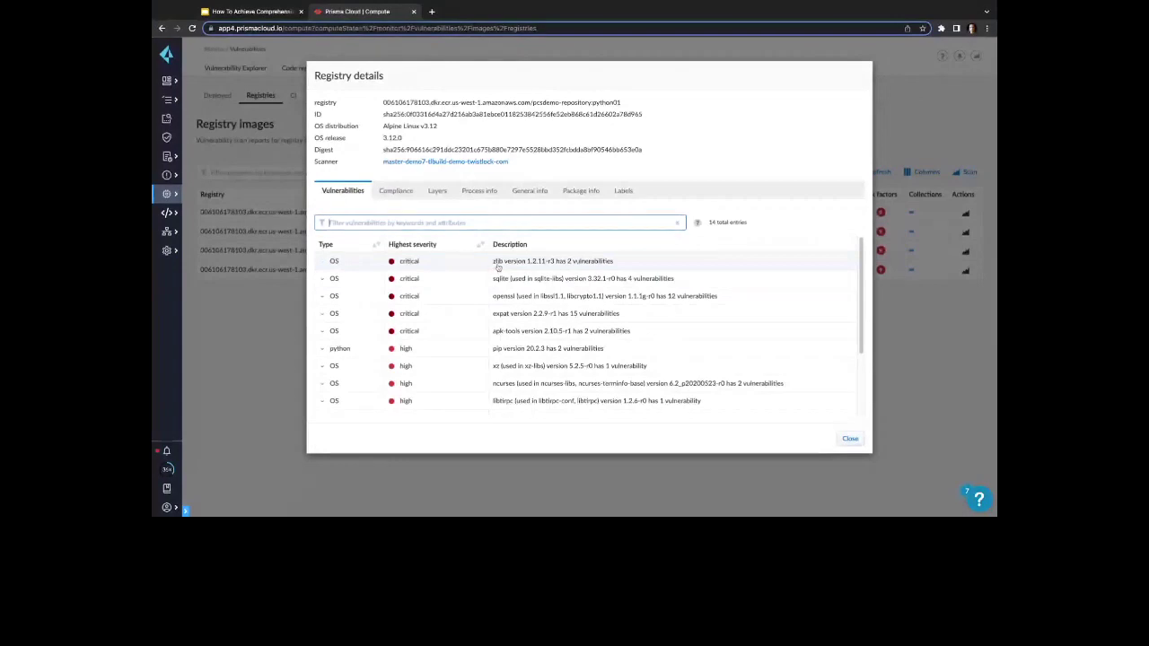
pyautogui.click(464, 264)
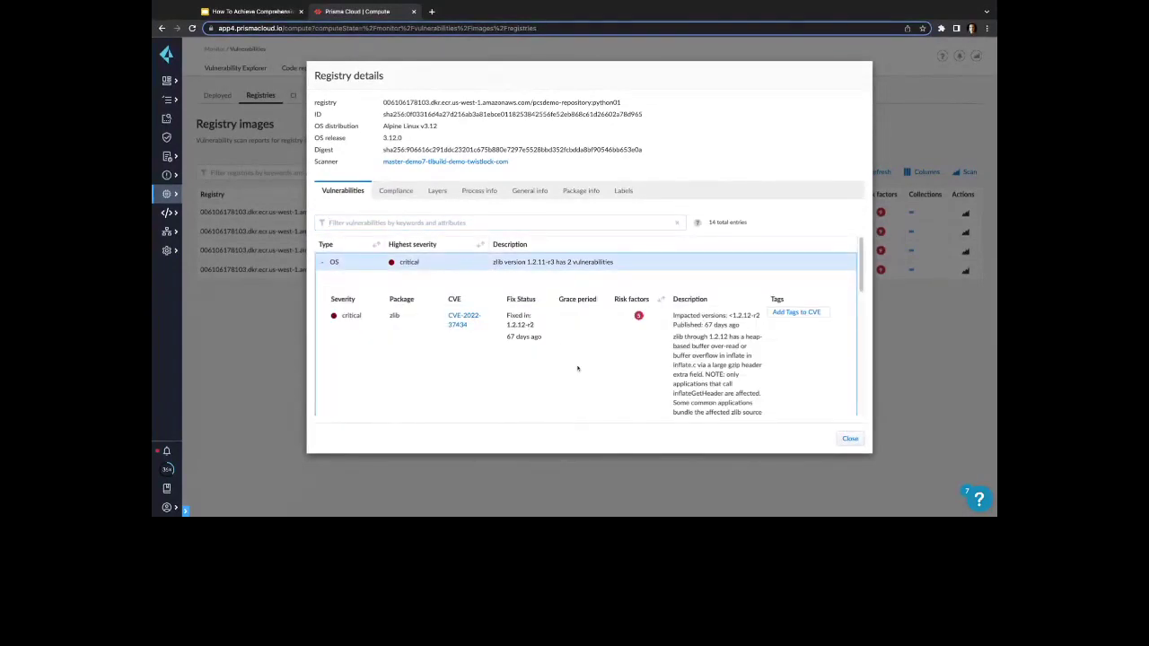
pyautogui.scroll(-1, 461, 365)
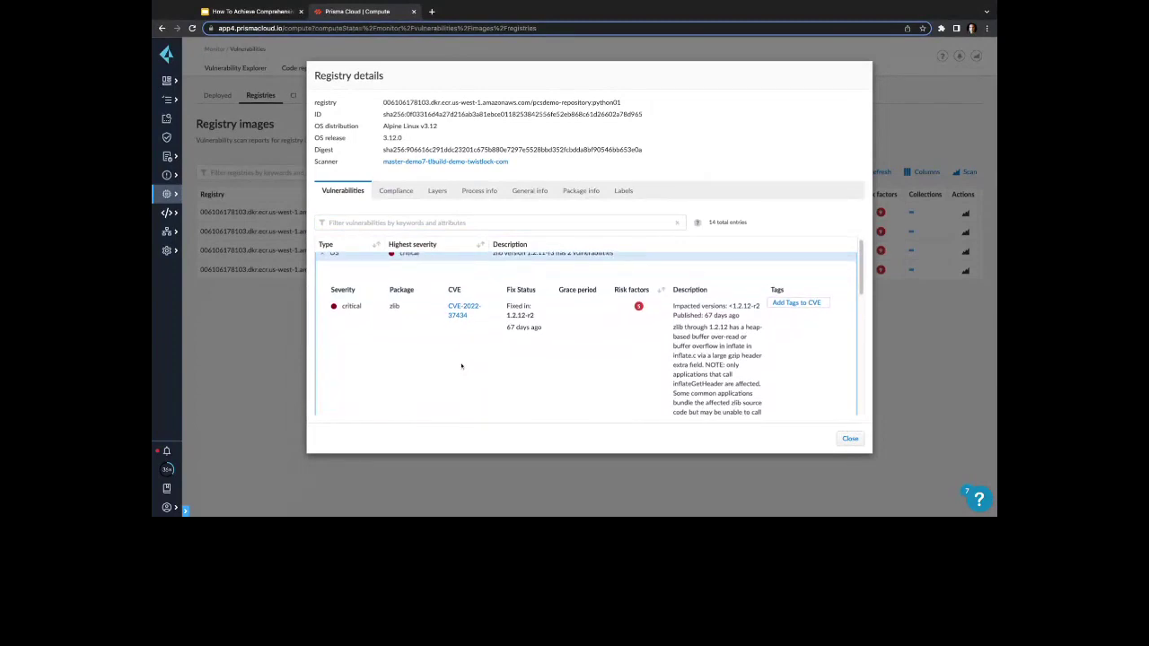
pyautogui.scroll(1, 462, 365)
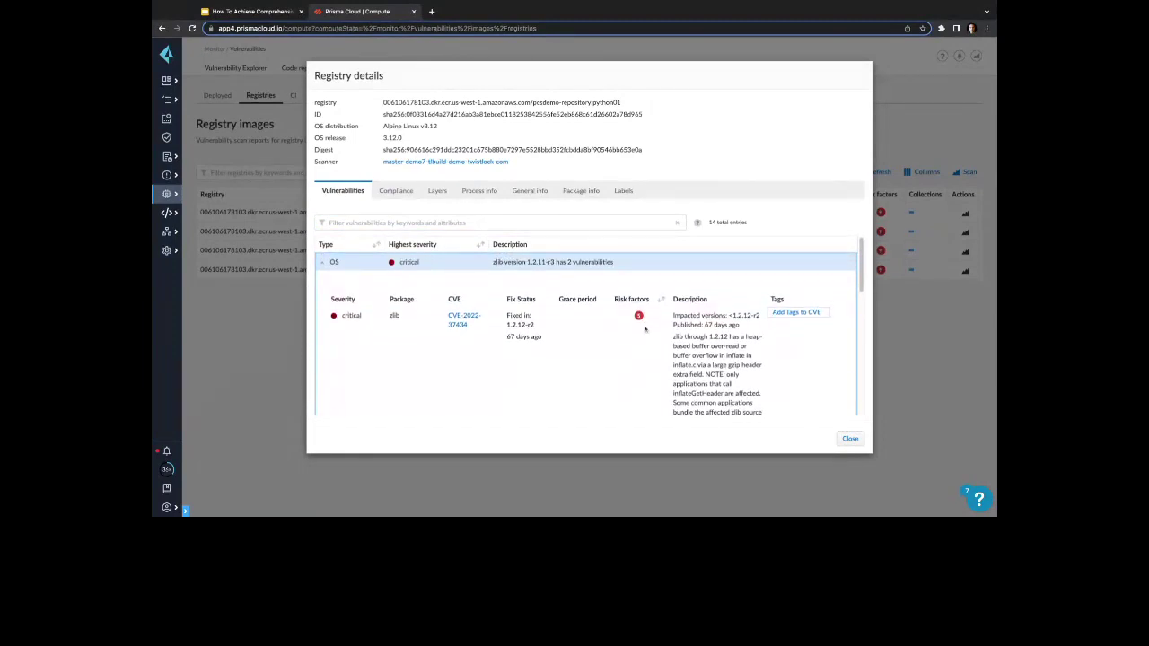
pyautogui.moveTo(639, 316)
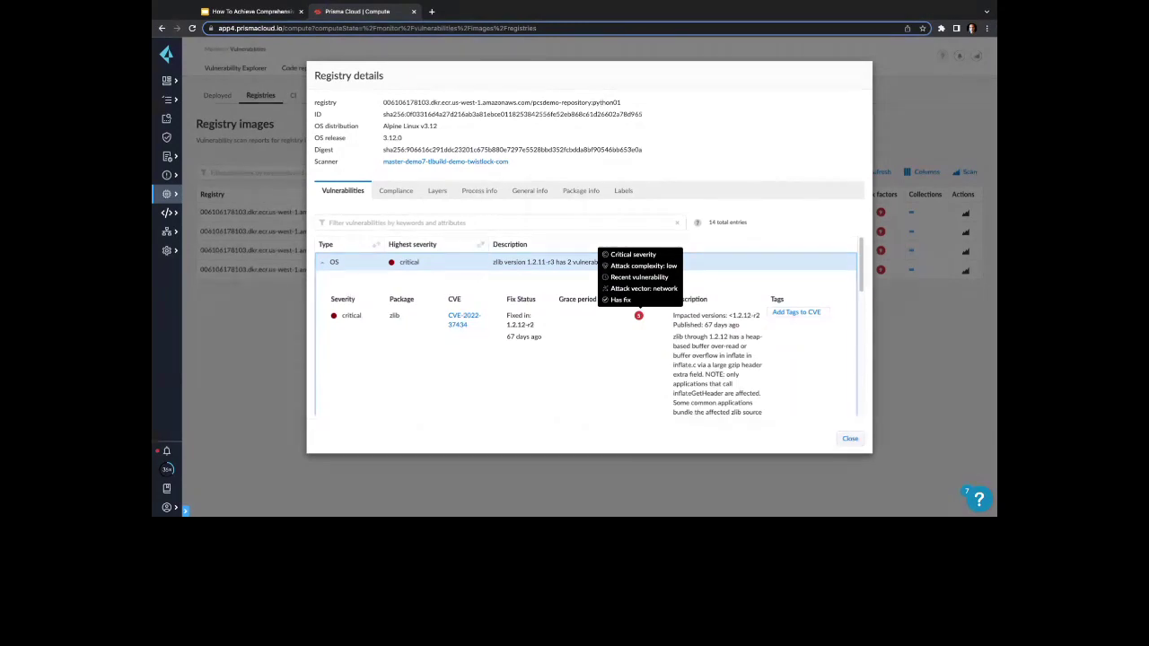
# - Point out the fix age and buffer overflow in the zlib description, then collapse and close
pyautogui.doubleClick(511, 336)
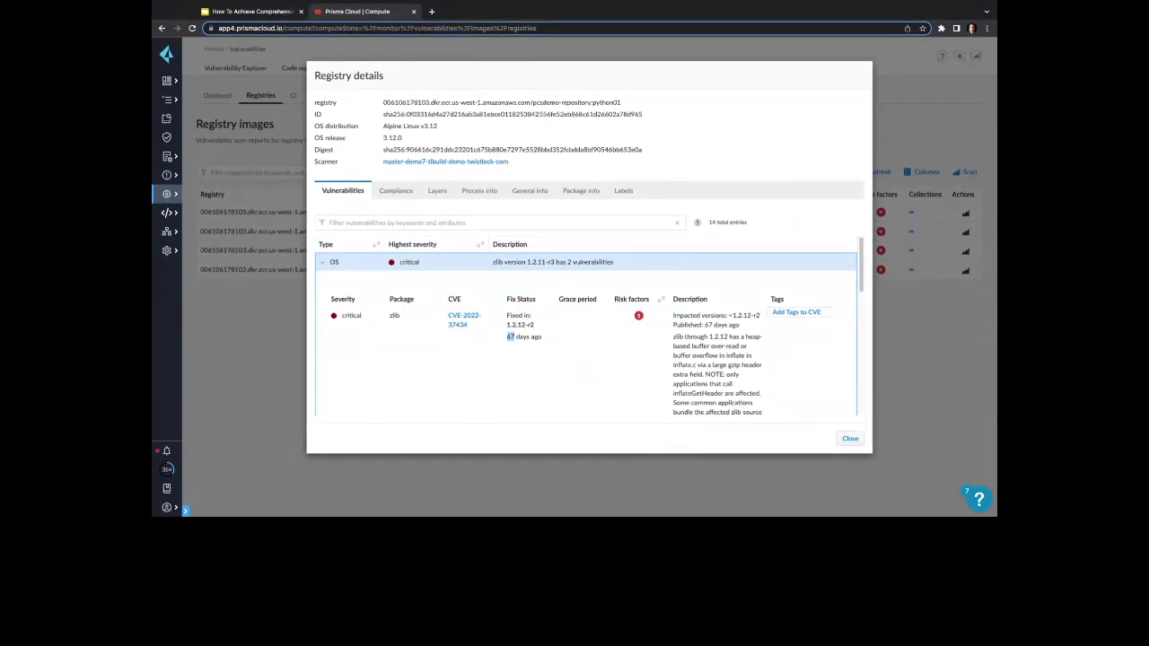
pyautogui.moveTo(672, 346); pyautogui.dragTo(709, 347)
pyautogui.click(709, 347)
pyautogui.moveTo(673, 356); pyautogui.dragTo(717, 356)
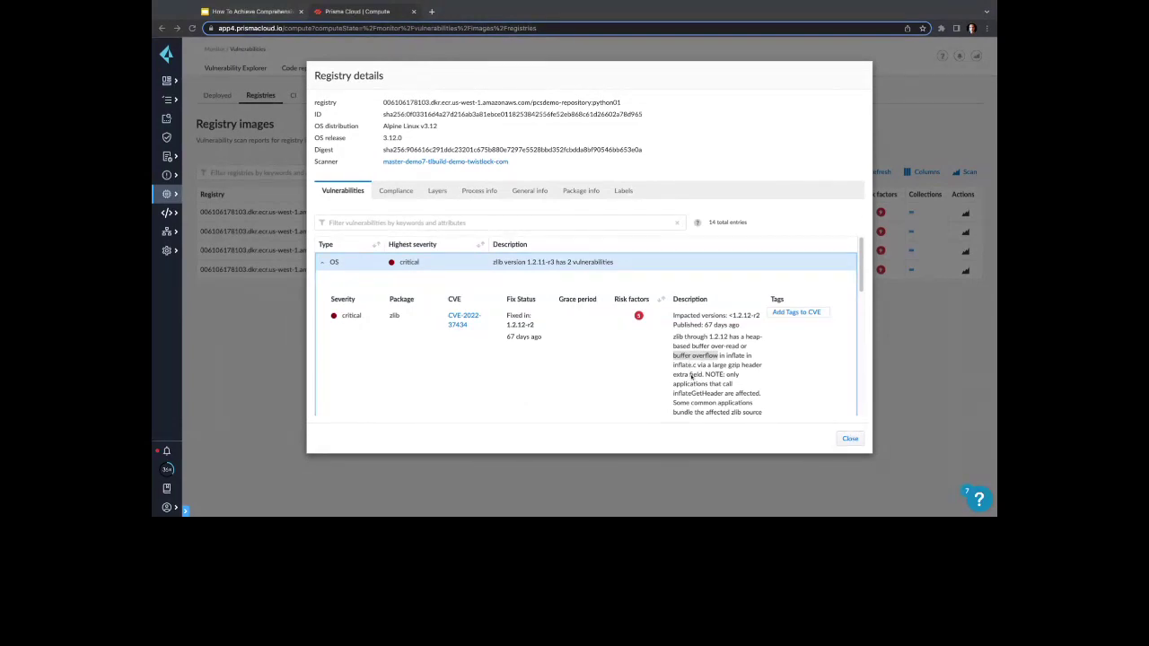
pyautogui.scroll(-1, 591, 345)
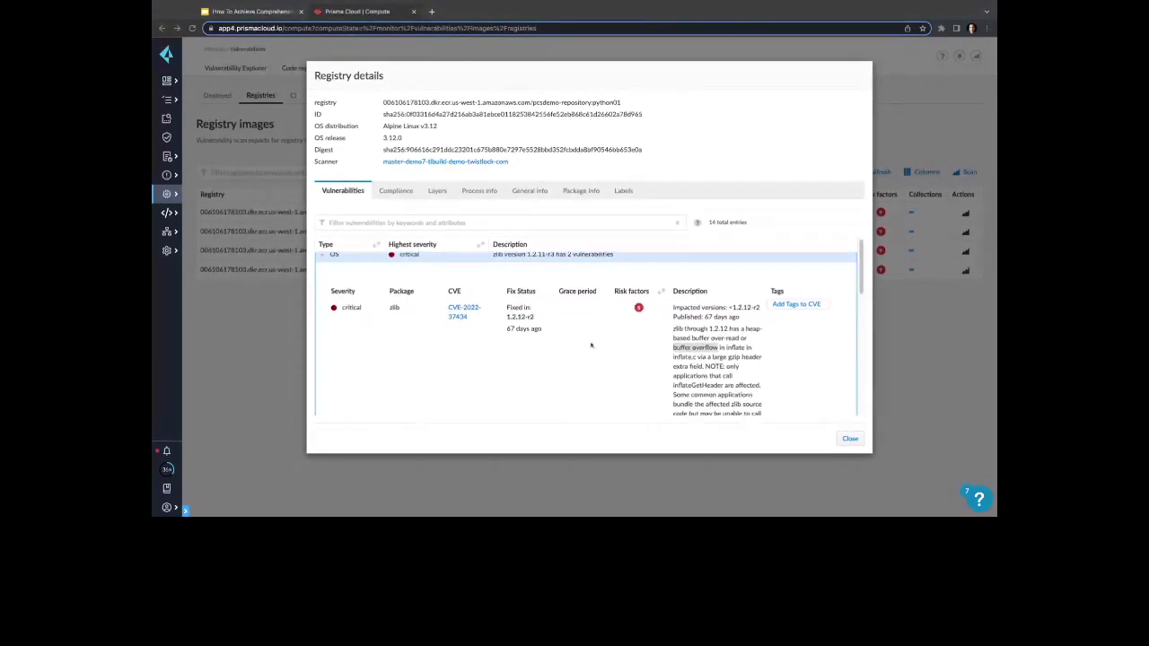
pyautogui.scroll(-2, 676, 361)
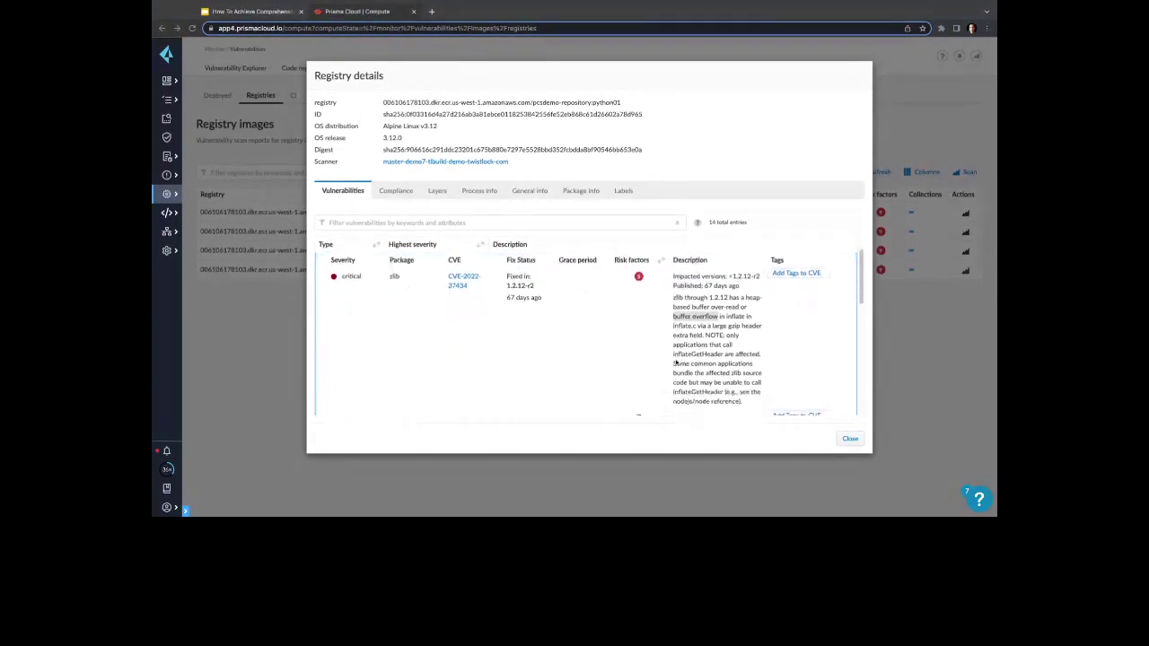
pyautogui.click(529, 305)
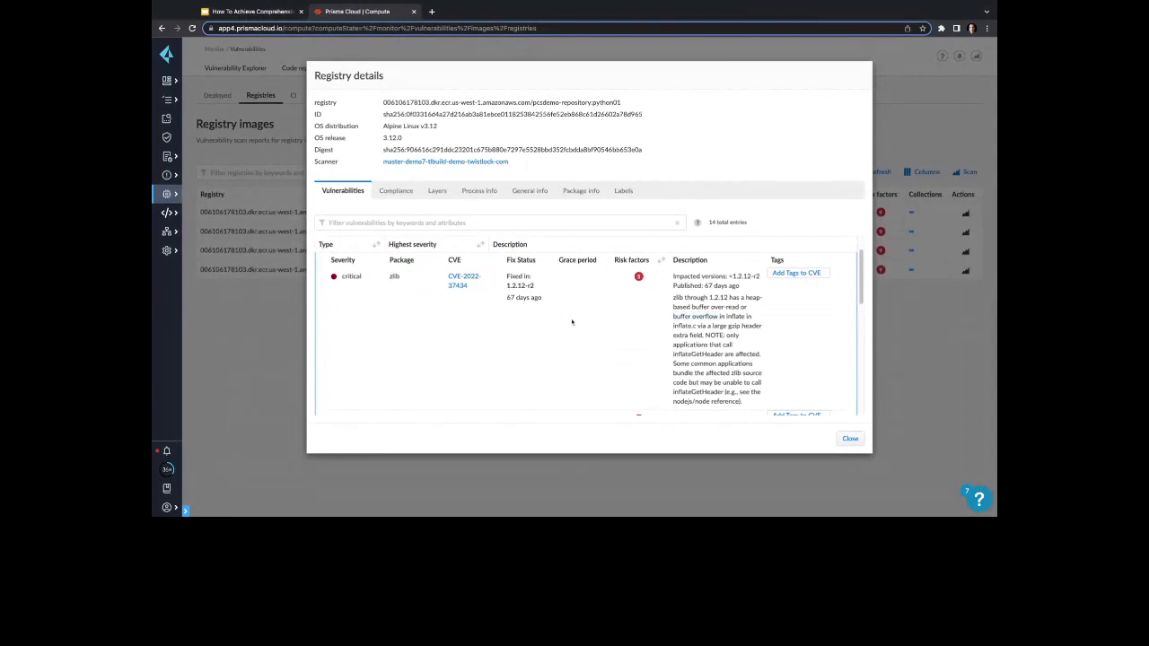
pyautogui.scroll(-1, 606, 350)
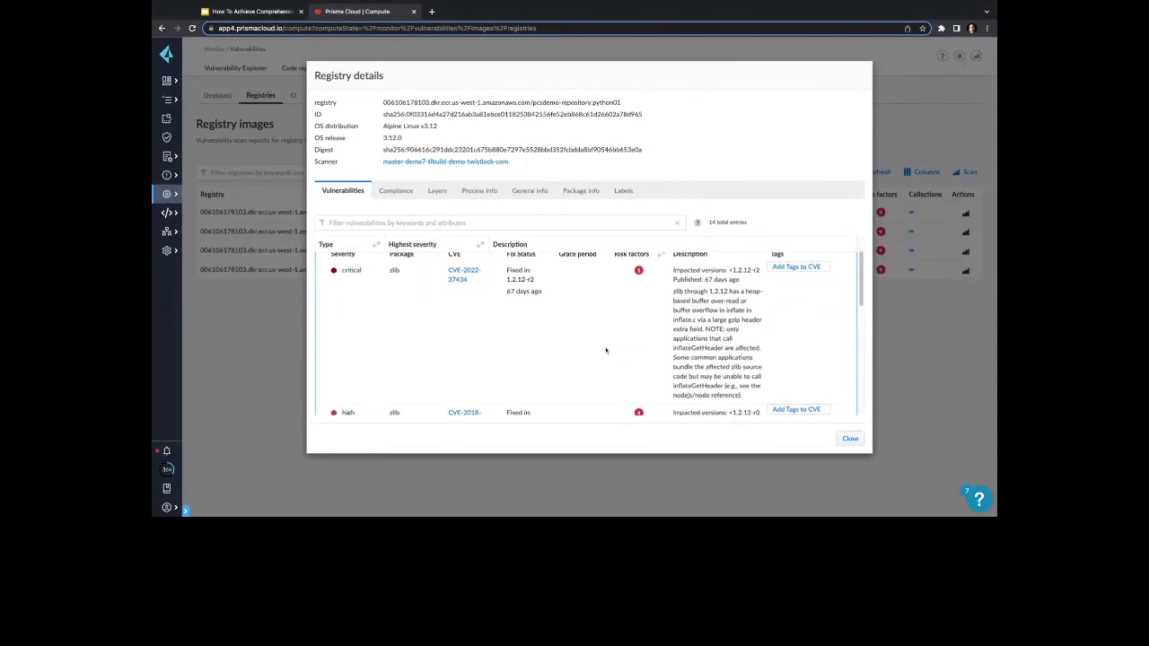
pyautogui.scroll(-5, 606, 350)
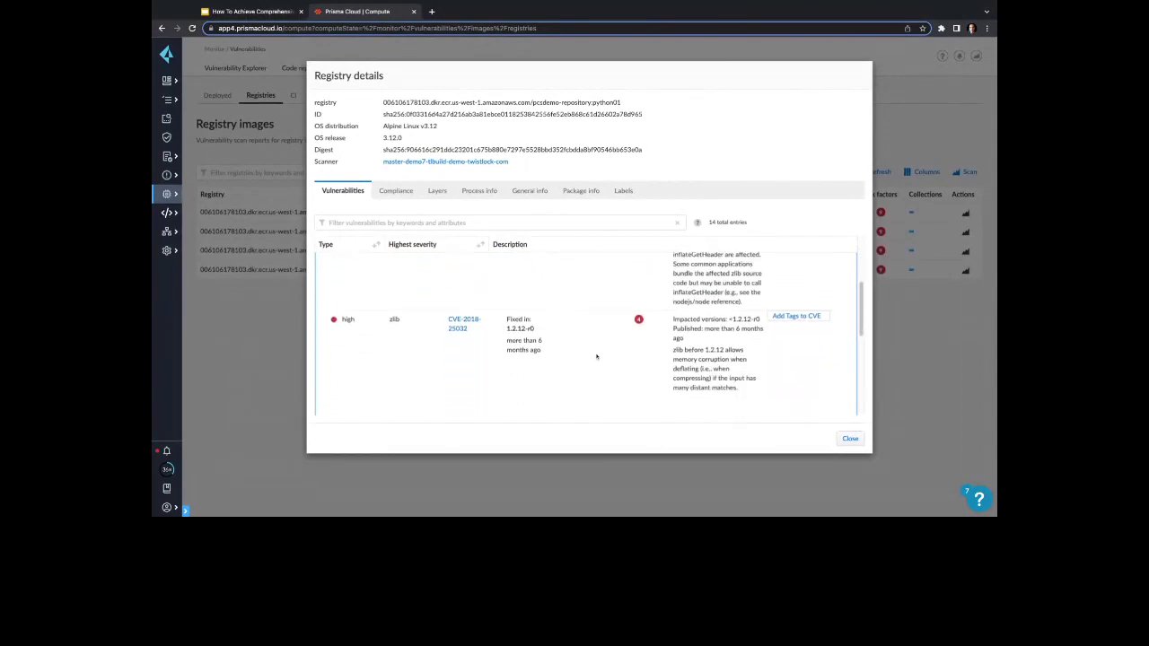
pyautogui.scroll(5, 582, 365)
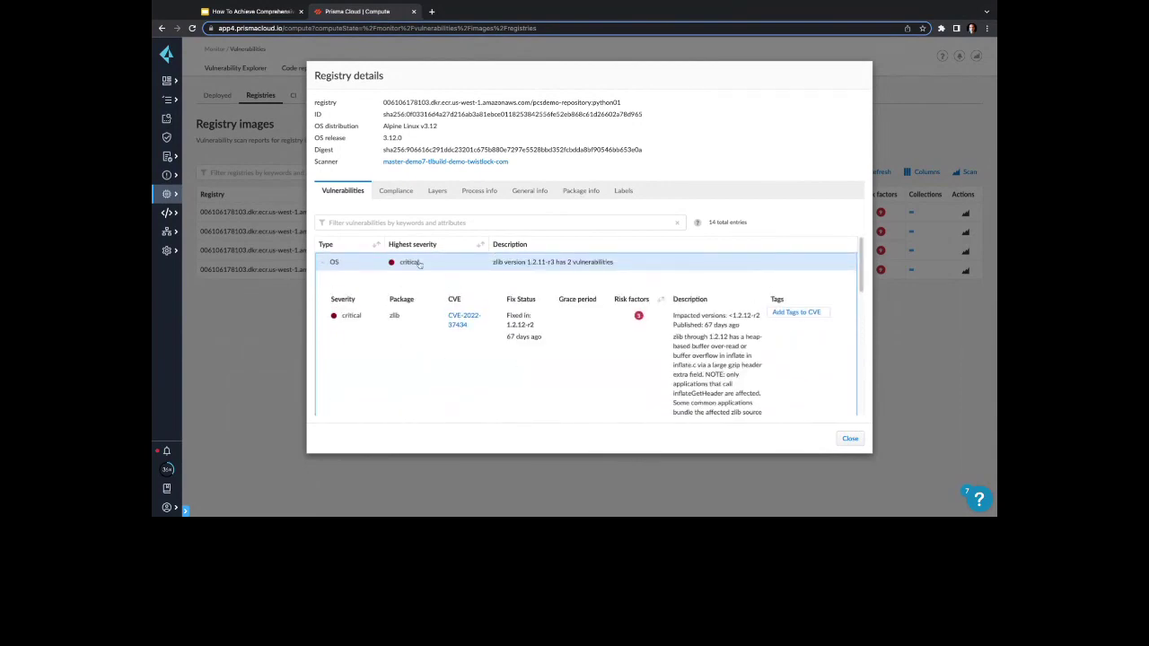
pyautogui.click(422, 260)
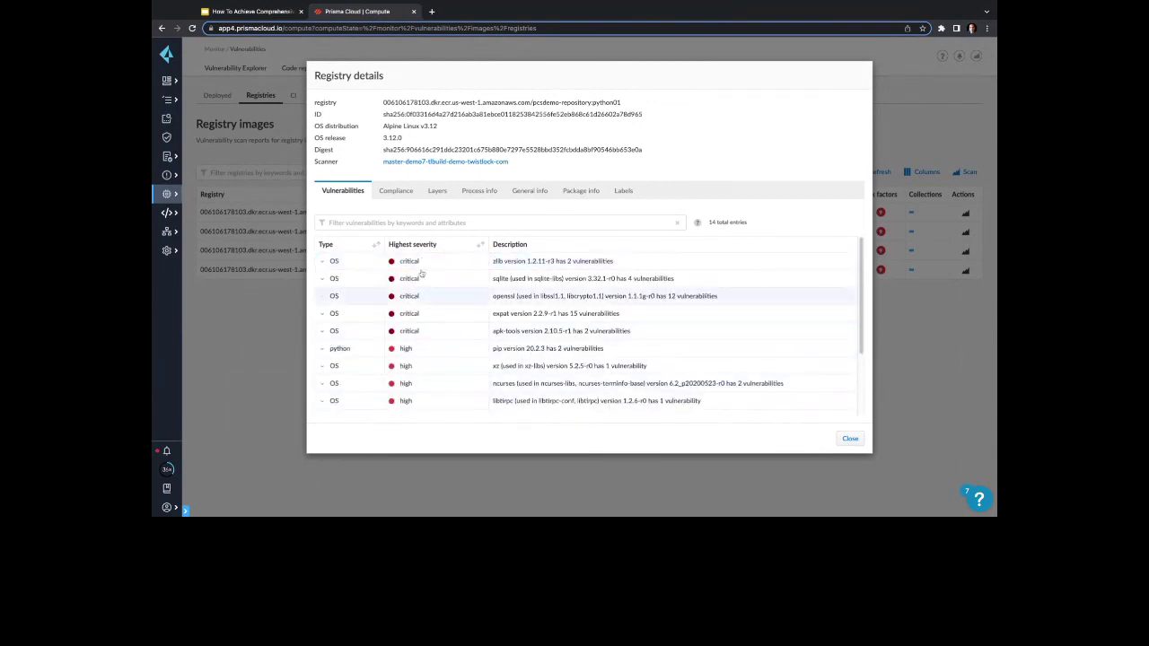
pyautogui.click(271, 311)
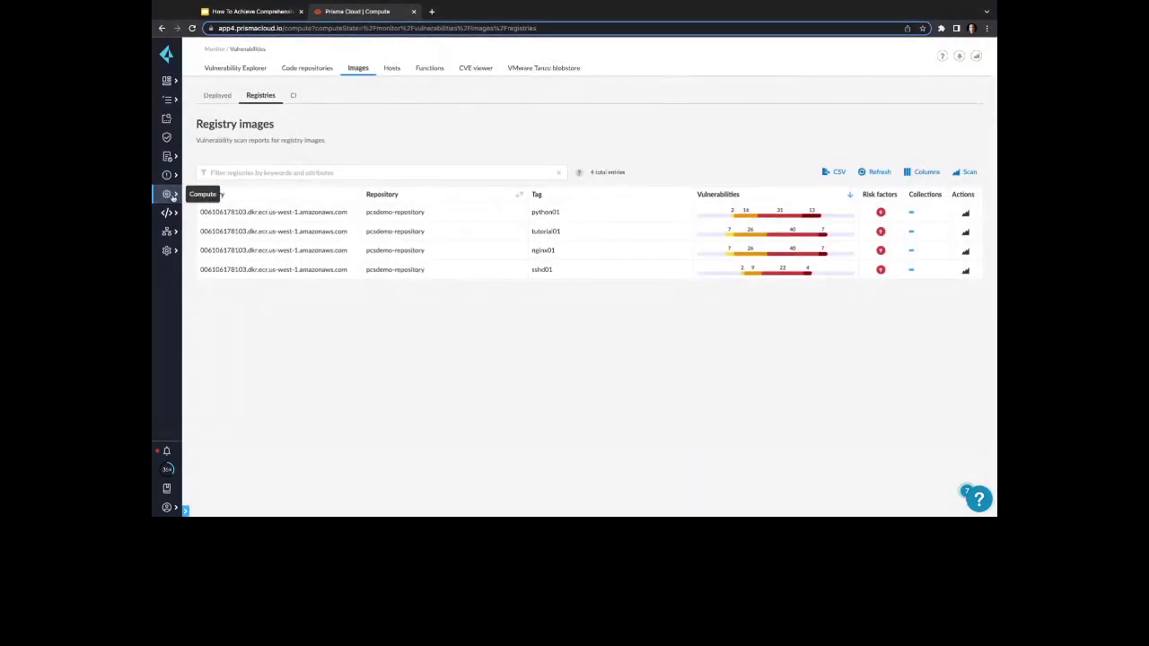
# - Start a new container runtime rule under Defend > Runtime and view its Processes settings
pyautogui.moveTo(172, 196)
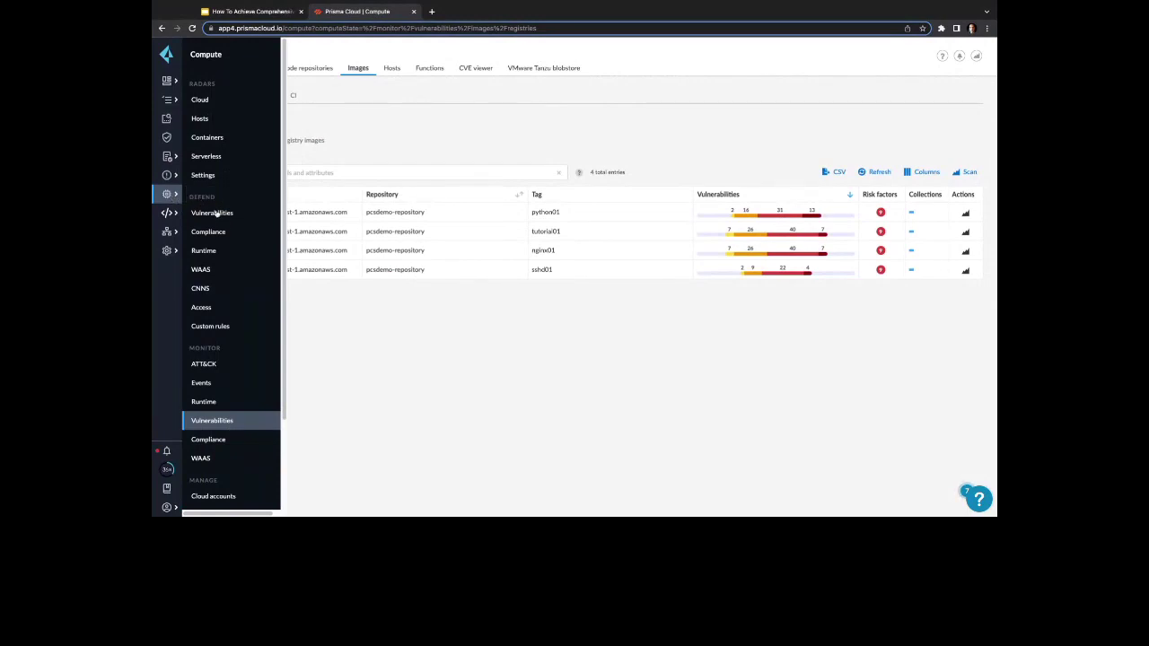
pyautogui.click(239, 255)
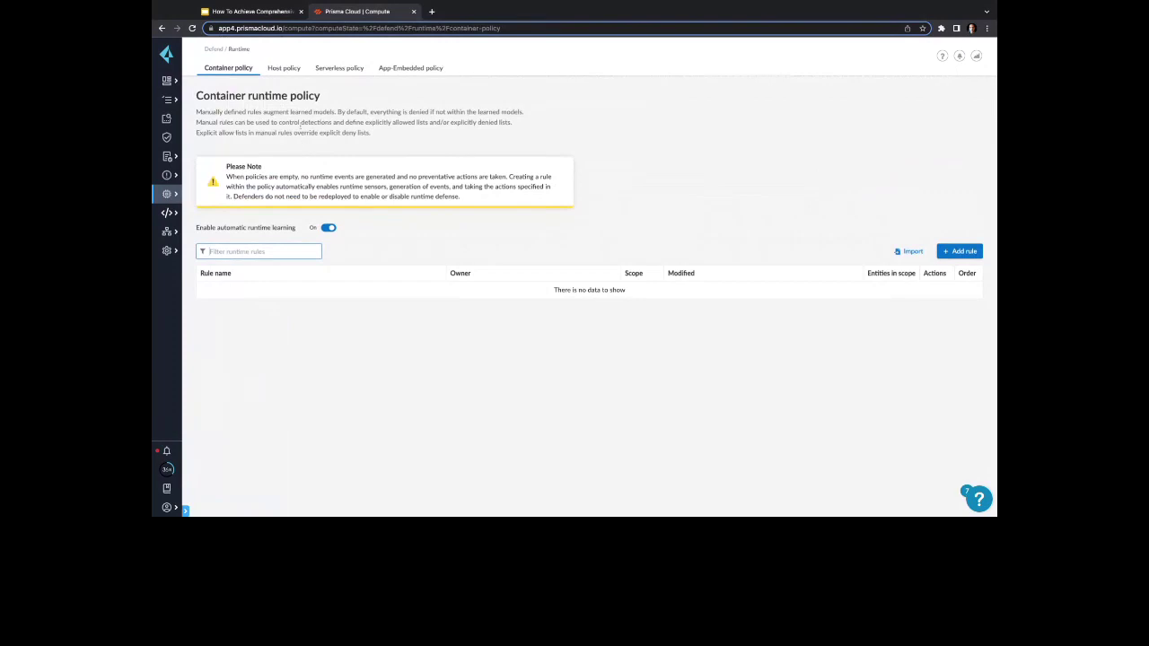
pyautogui.click(226, 74)
pyautogui.click(963, 252)
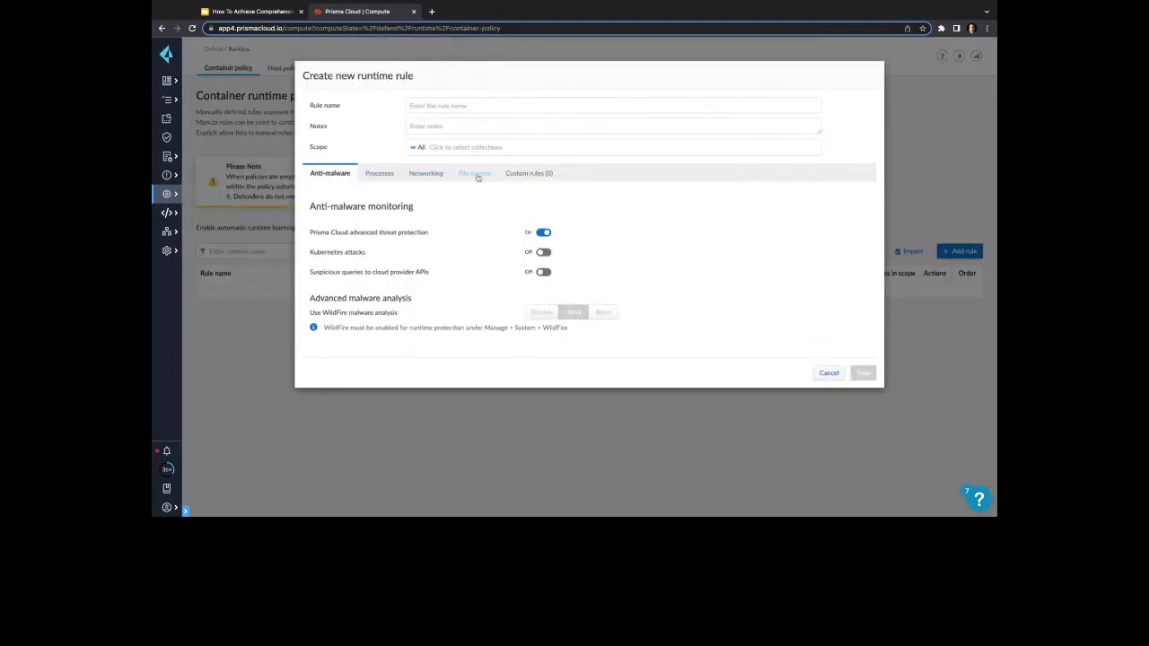
pyautogui.click(389, 180)
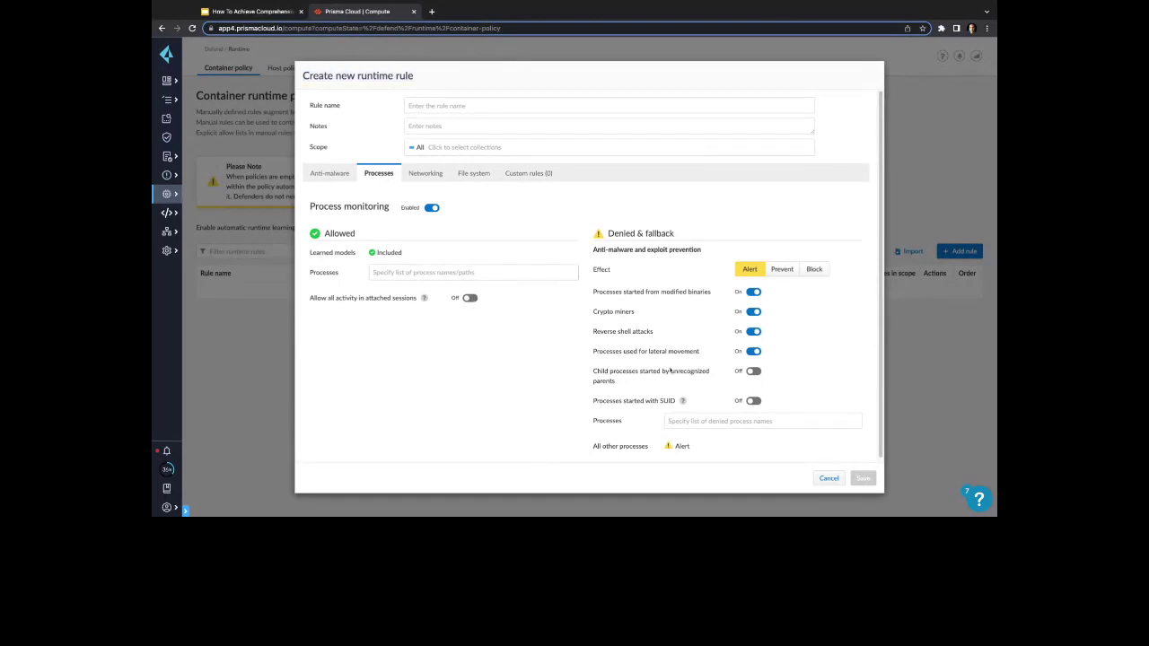
# - Highlight the modified binaries, crypto miners, reverse shell and lateral movement protections
pyautogui.moveTo(617, 292); pyautogui.dragTo(702, 293)
pyautogui.click(665, 308)
pyautogui.tripleClick(594, 312)
pyautogui.tripleClick(594, 332)
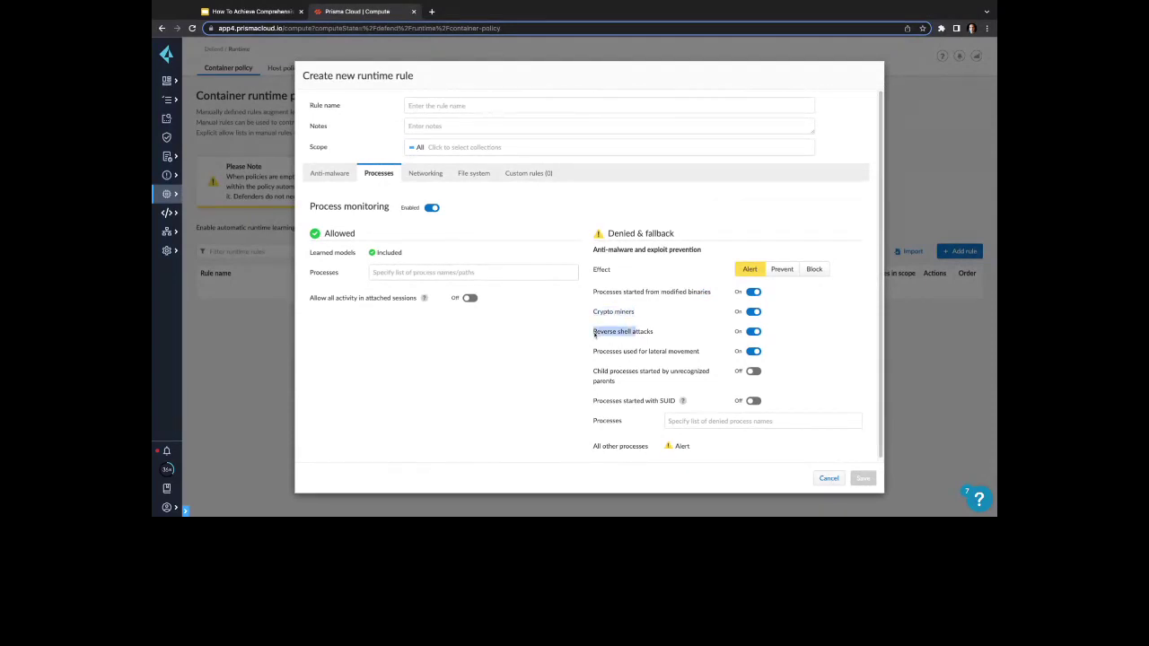
pyautogui.moveTo(608, 353); pyautogui.dragTo(698, 354)
pyautogui.click(718, 356)
# - Review the rule's Networking and File system settings, then open the runtime container models
pyautogui.click(419, 172)
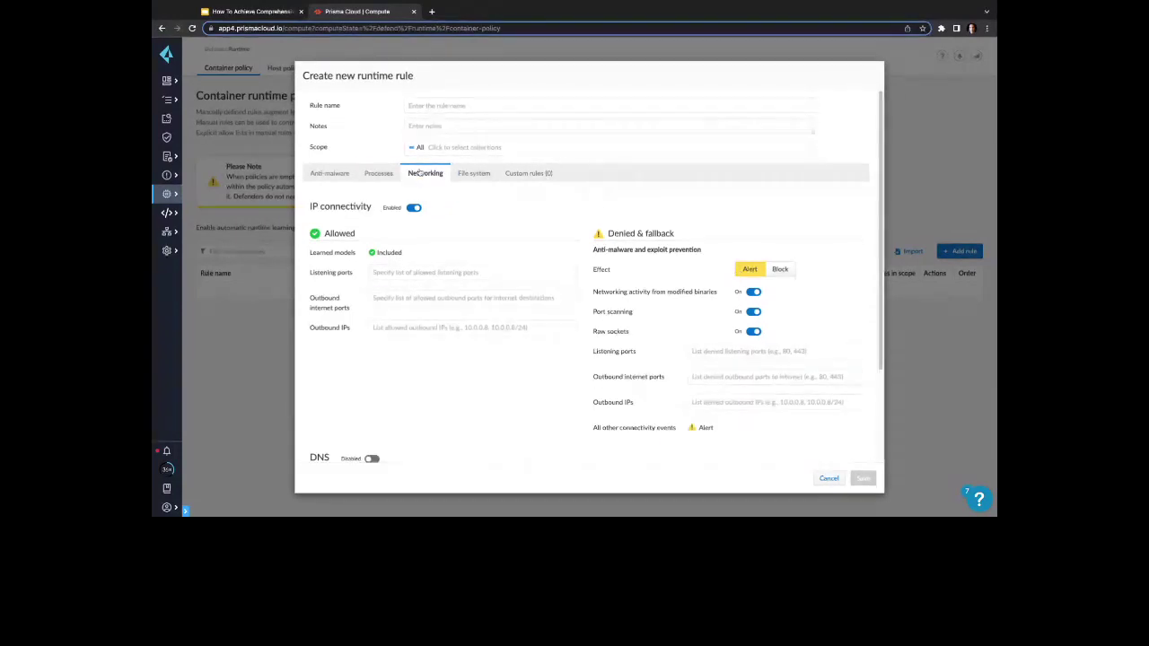
pyautogui.click(482, 176)
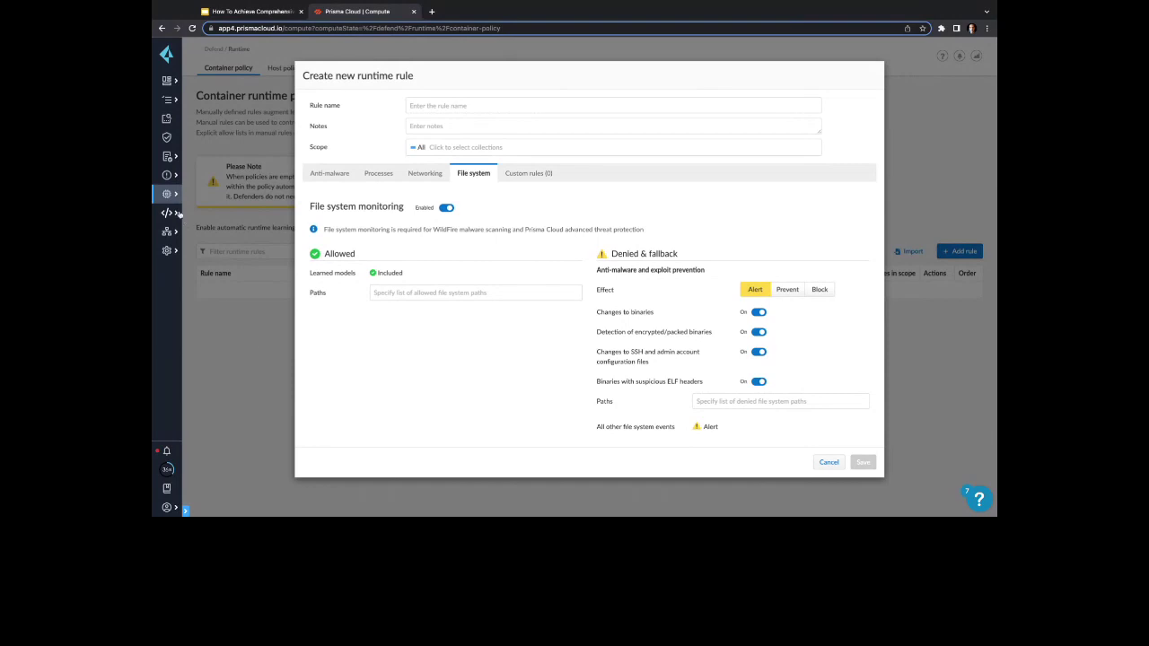
pyautogui.moveTo(166, 193)
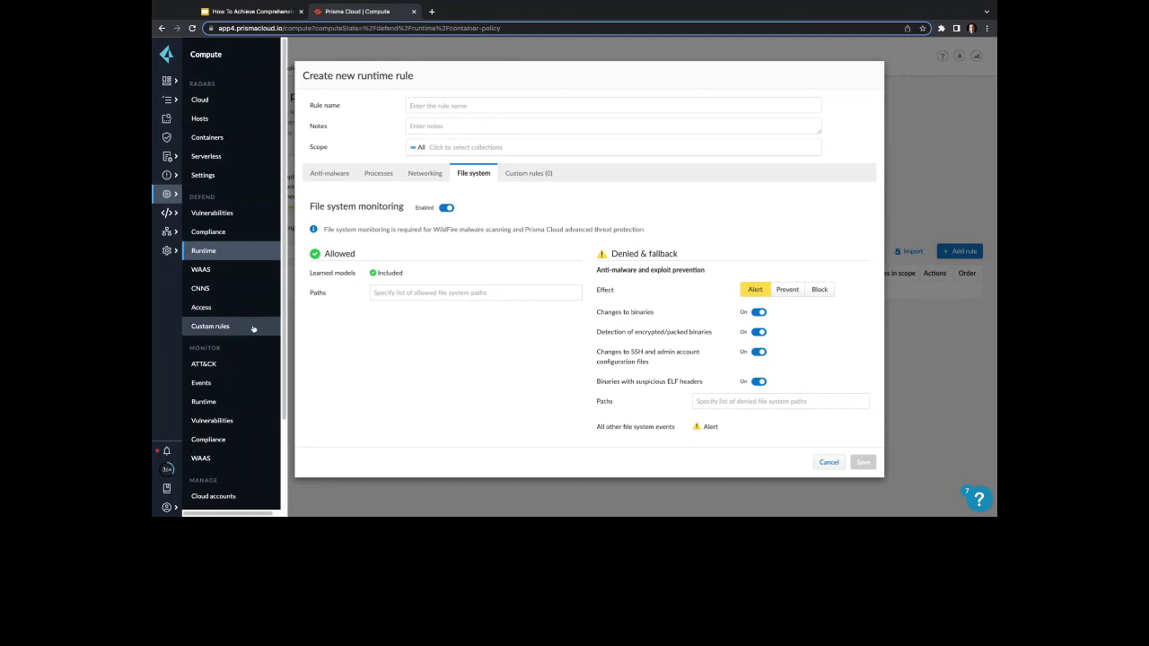
pyautogui.click(239, 401)
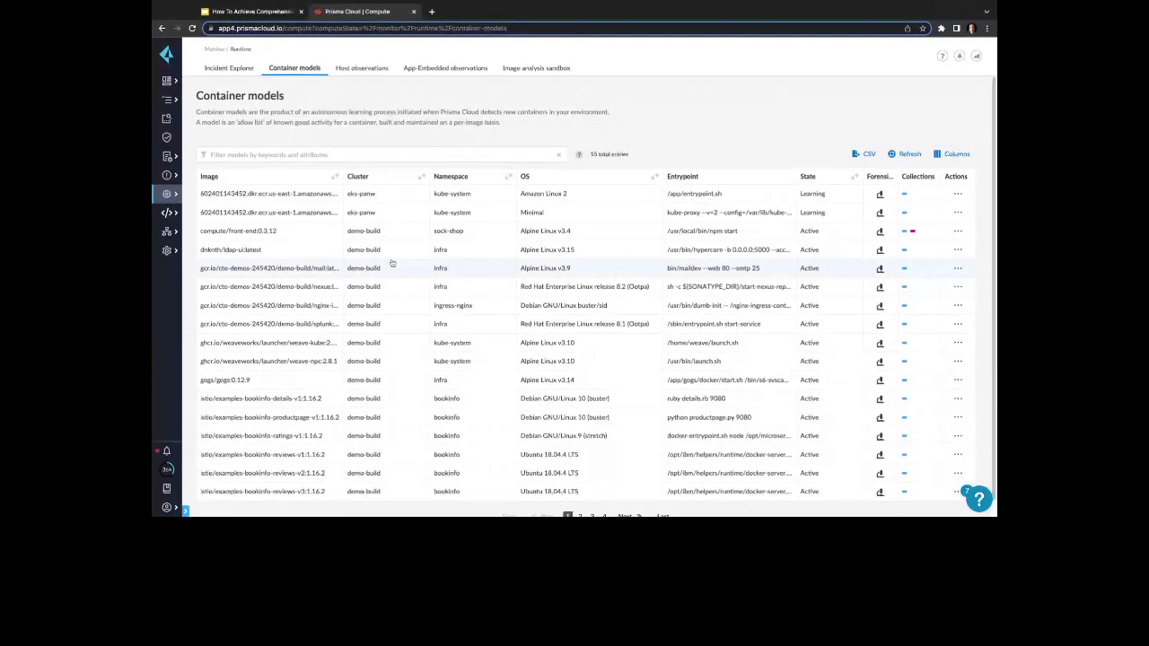
# - Open the first container model and highlight its static, behavioral and /app/aws-k8s-agent processes
pyautogui.click(408, 195)
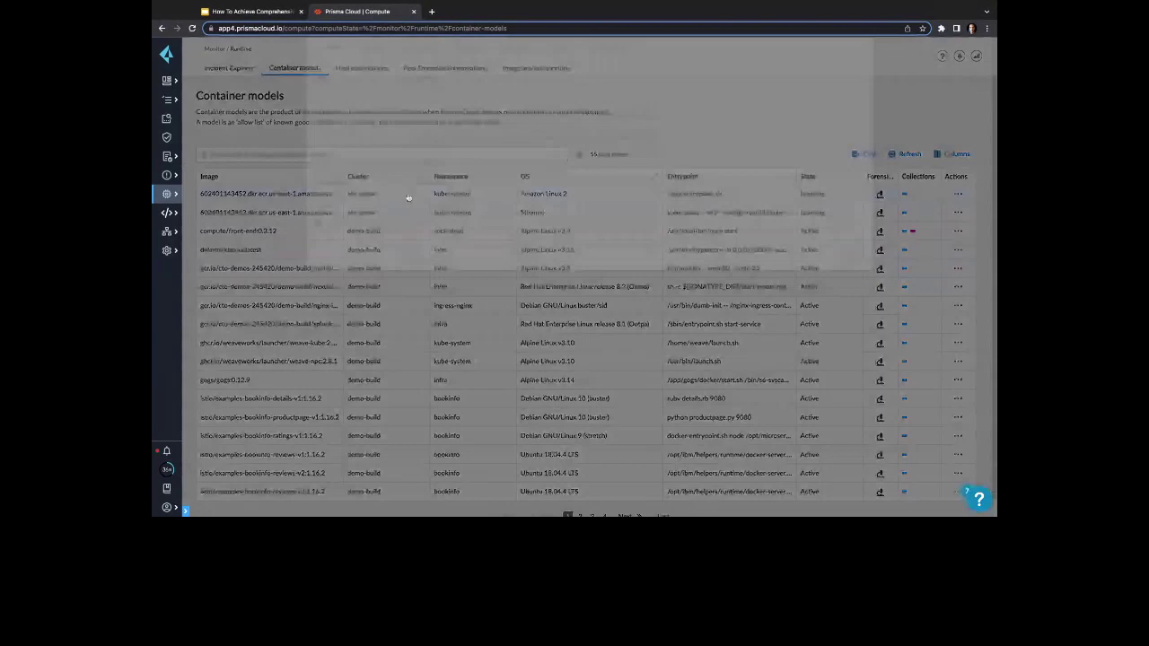
pyautogui.click(385, 108)
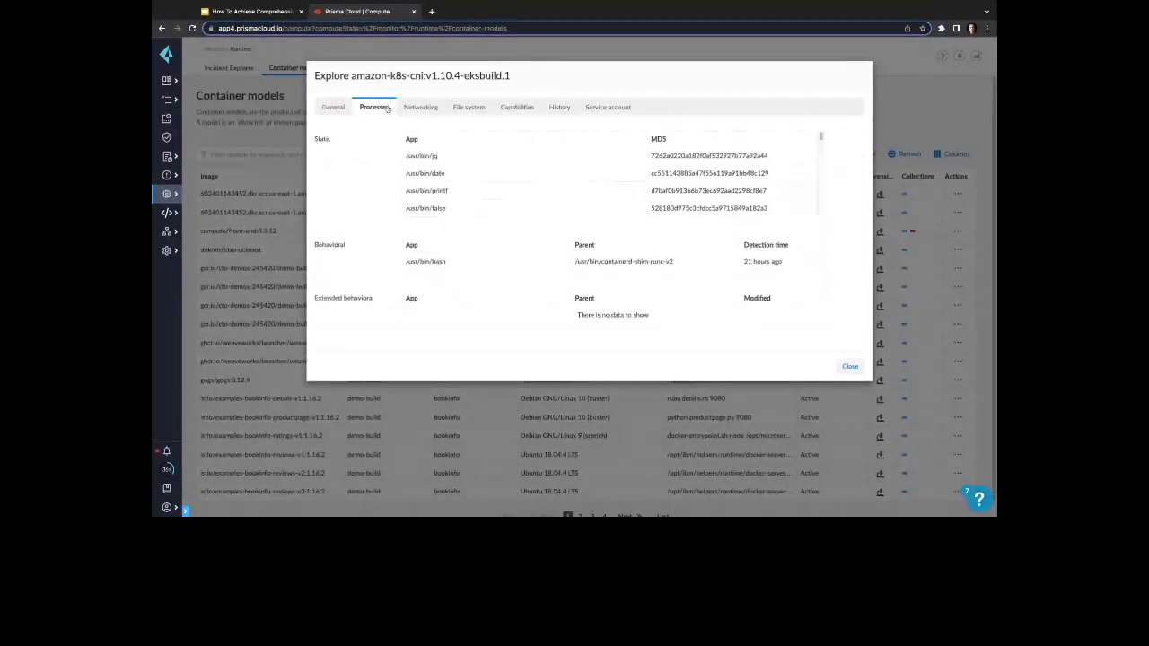
pyautogui.doubleClick(316, 140)
pyautogui.doubleClick(315, 248)
pyautogui.scroll(-2, 464, 159)
pyautogui.scroll(-5, 462, 183)
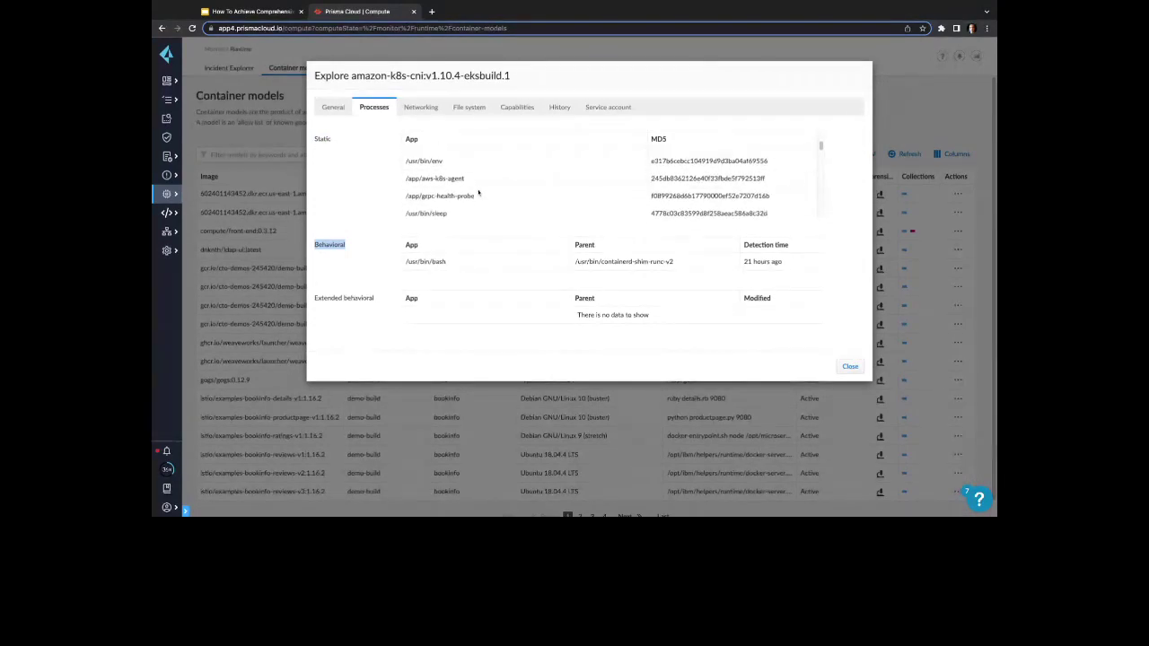
pyautogui.tripleClick(476, 187)
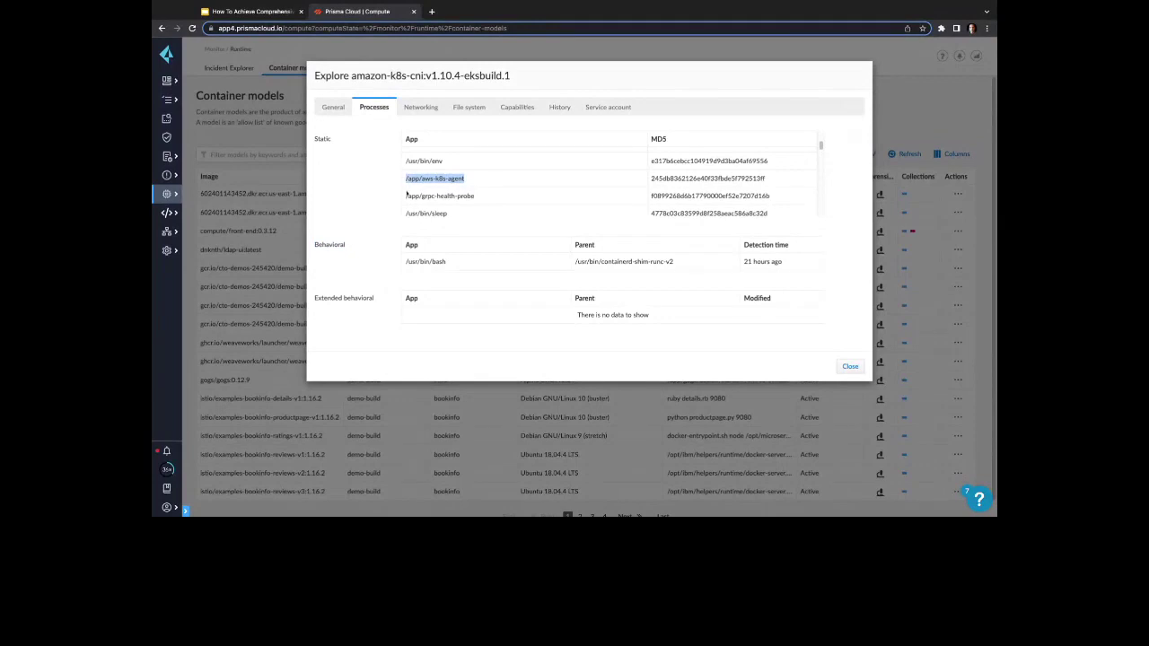
pyautogui.scroll(-5, 474, 196)
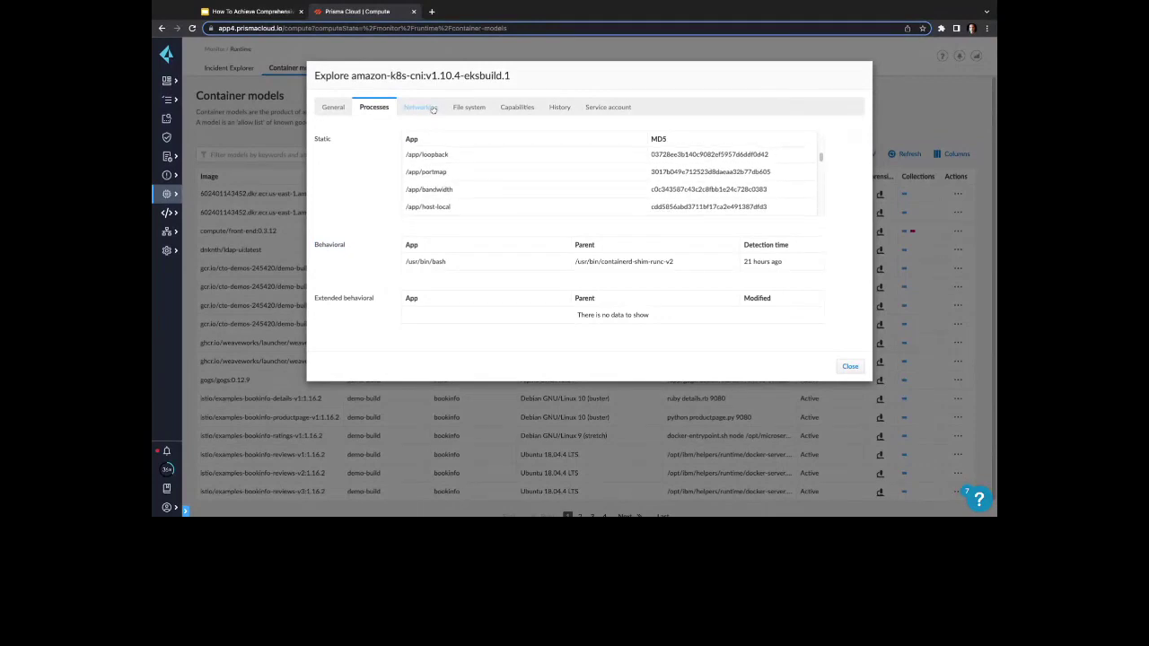
# - Highlight aws-k8s-agent's listening ports 50051, 61679, 61678 and the outbound internet ports
pyautogui.click(420, 107)
pyautogui.tripleClick(470, 206)
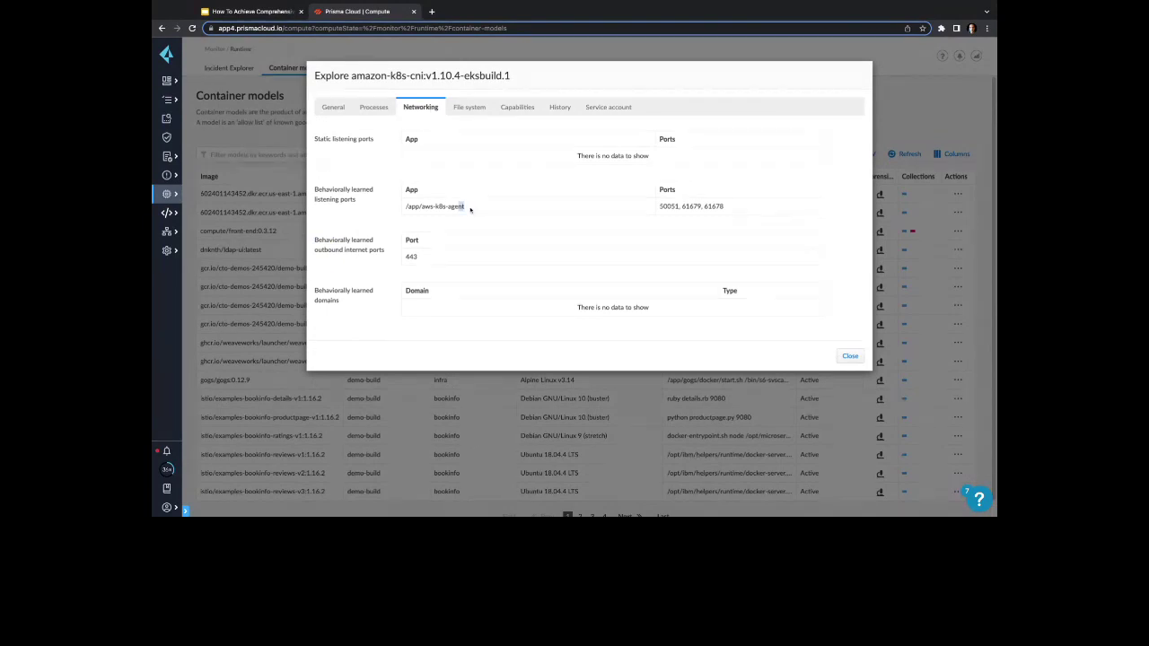
pyautogui.tripleClick(685, 206)
pyautogui.click(474, 257)
pyautogui.moveTo(338, 238); pyautogui.dragTo(414, 246)
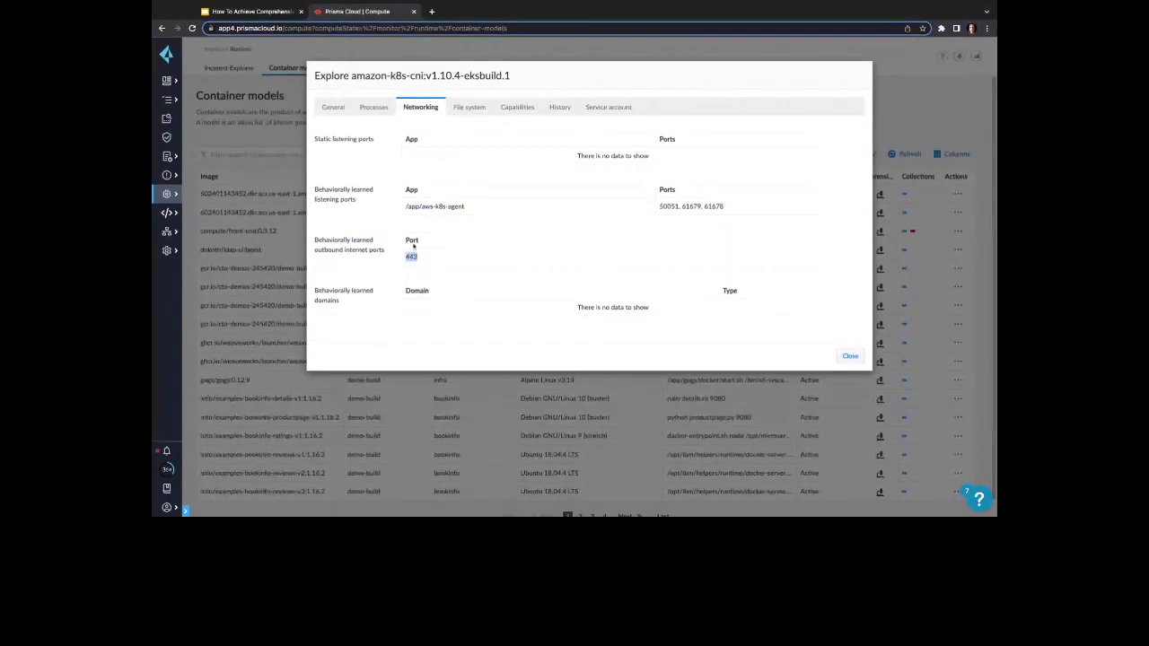
# - Highlight the /run file system path, then revisit the Networking and Processes tabs
pyautogui.click(474, 108)
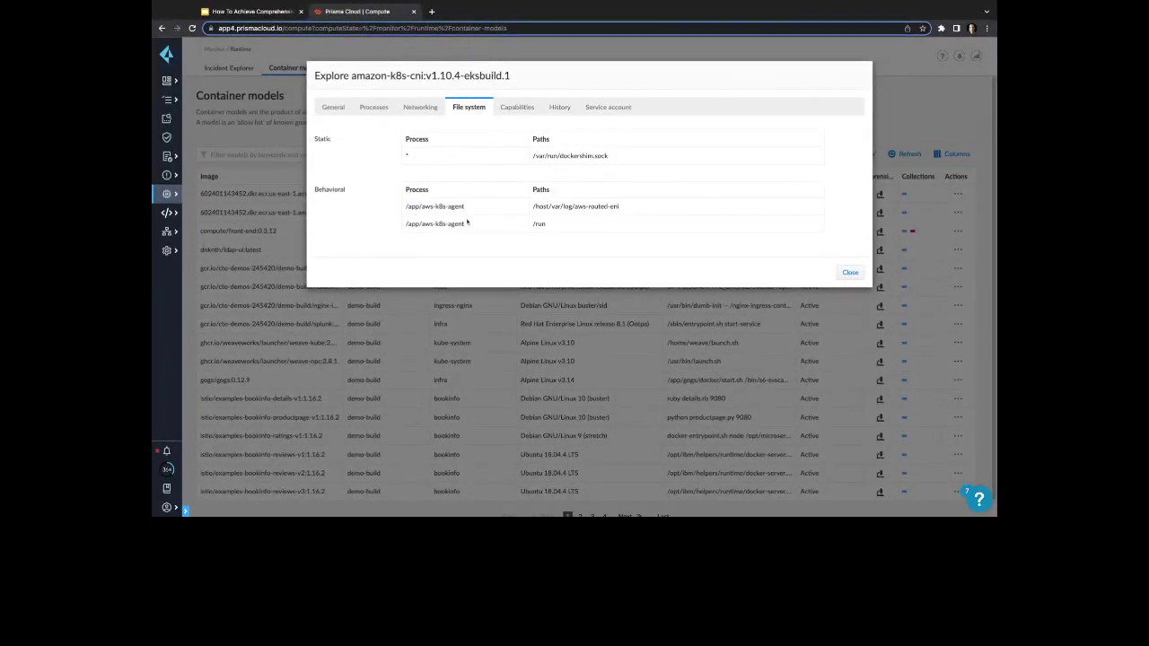
pyautogui.tripleClick(564, 225)
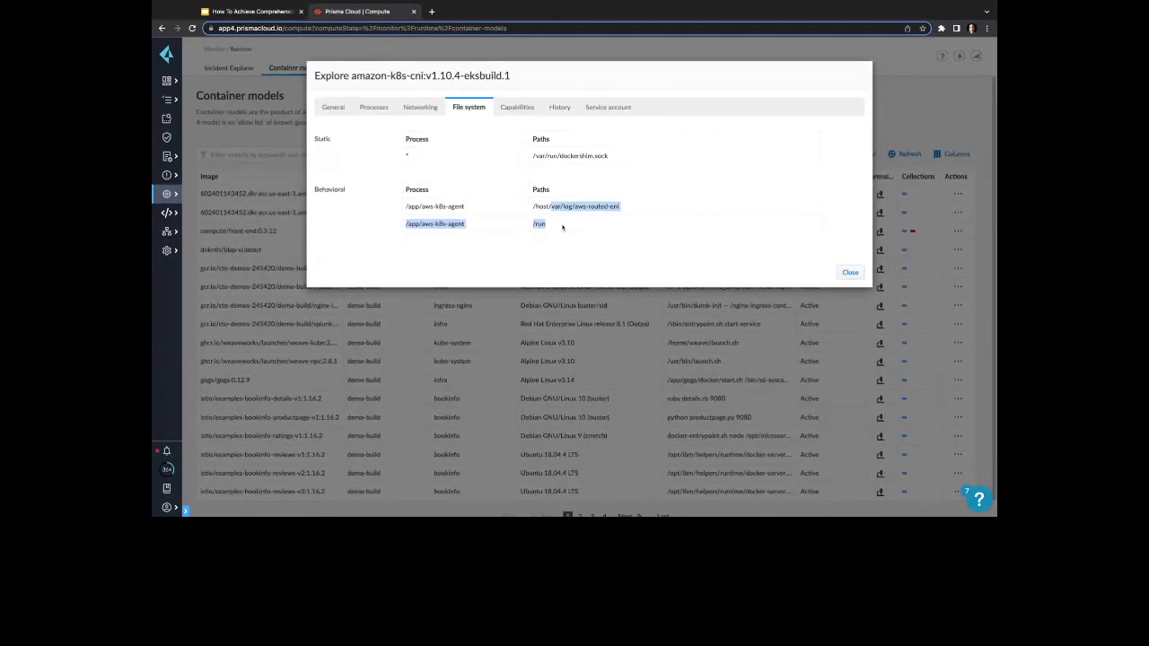
pyautogui.click(487, 249)
pyautogui.click(420, 107)
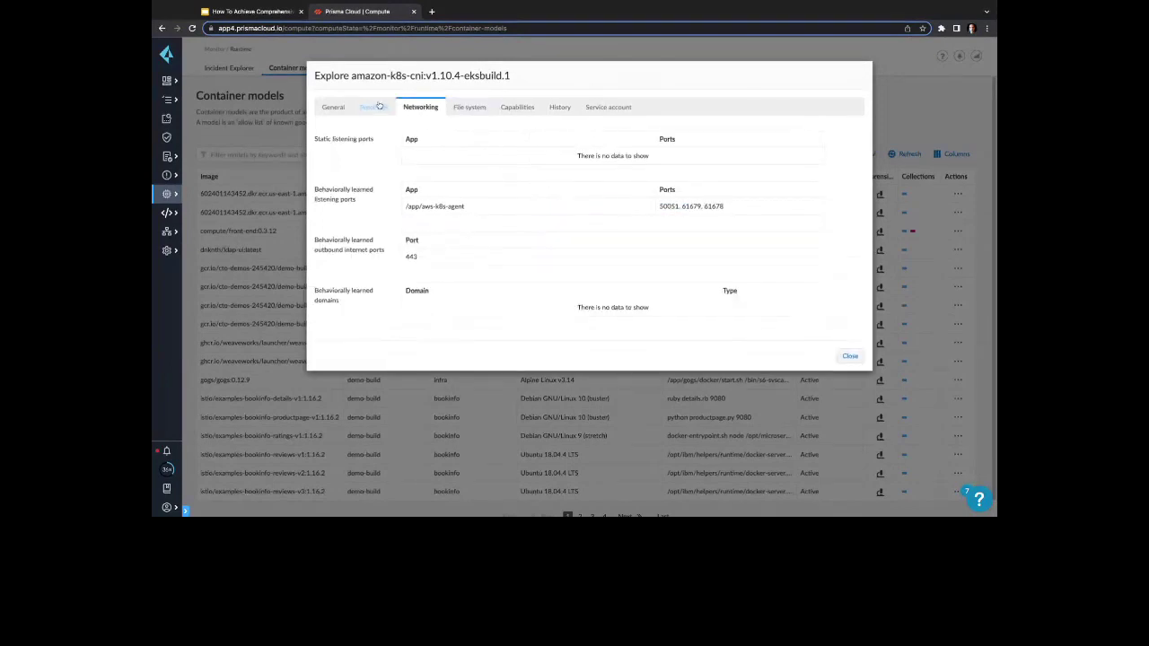
pyautogui.click(375, 107)
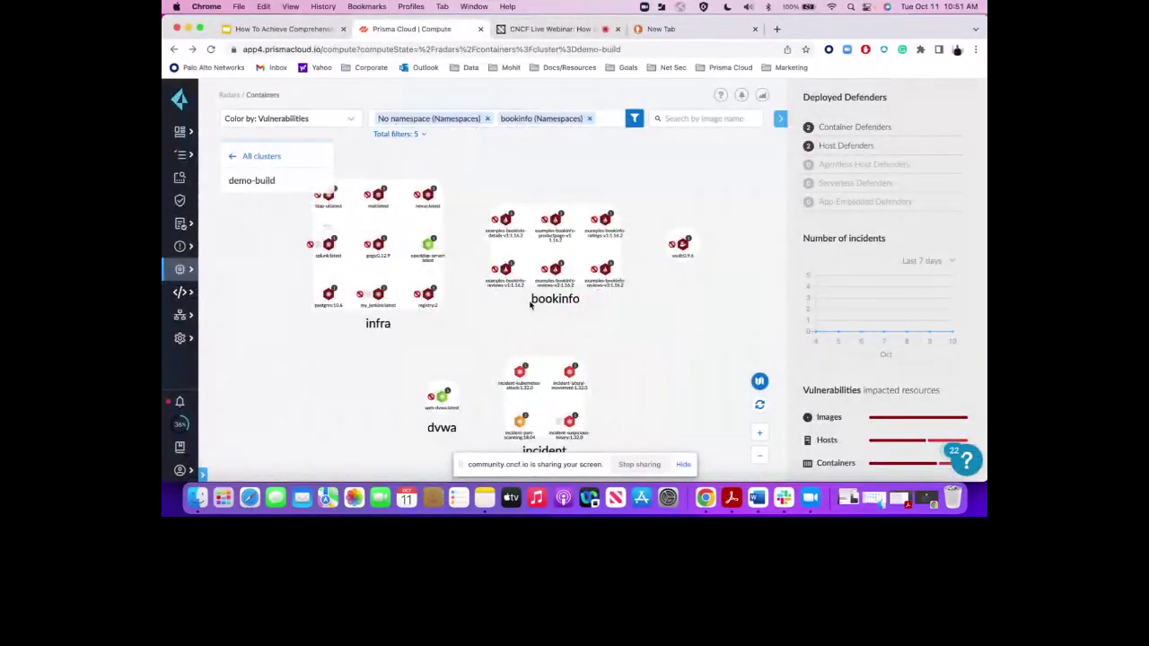
# - Open the Containers radar and scroll across the container map
pyautogui.moveTo(180, 269)
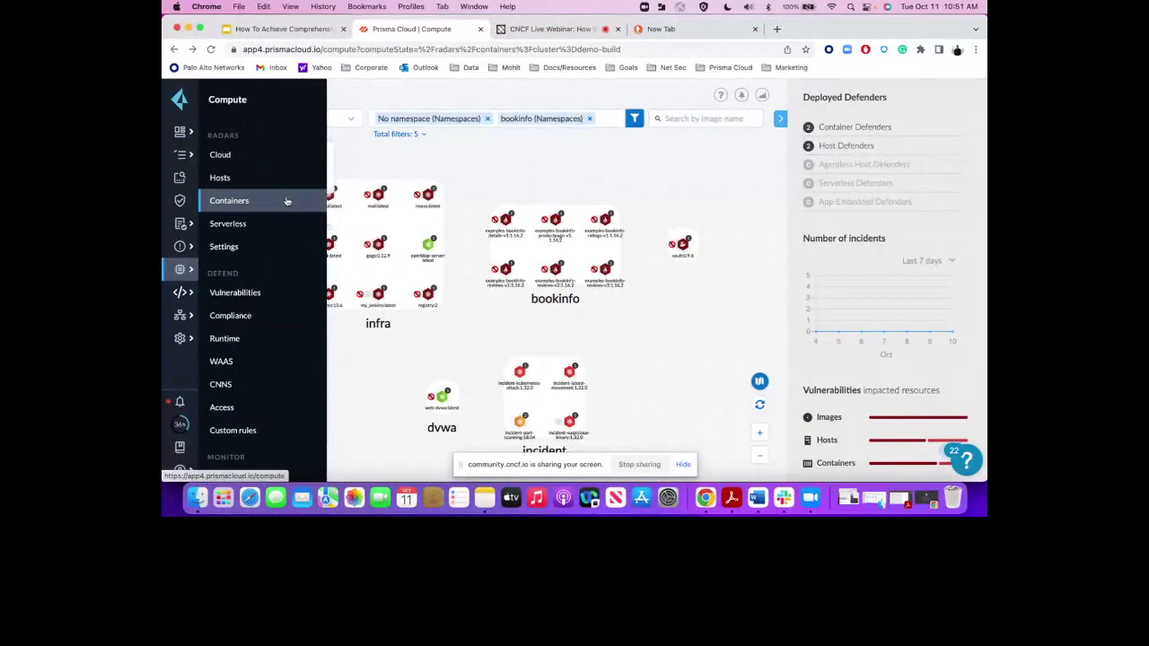
pyautogui.click(683, 465)
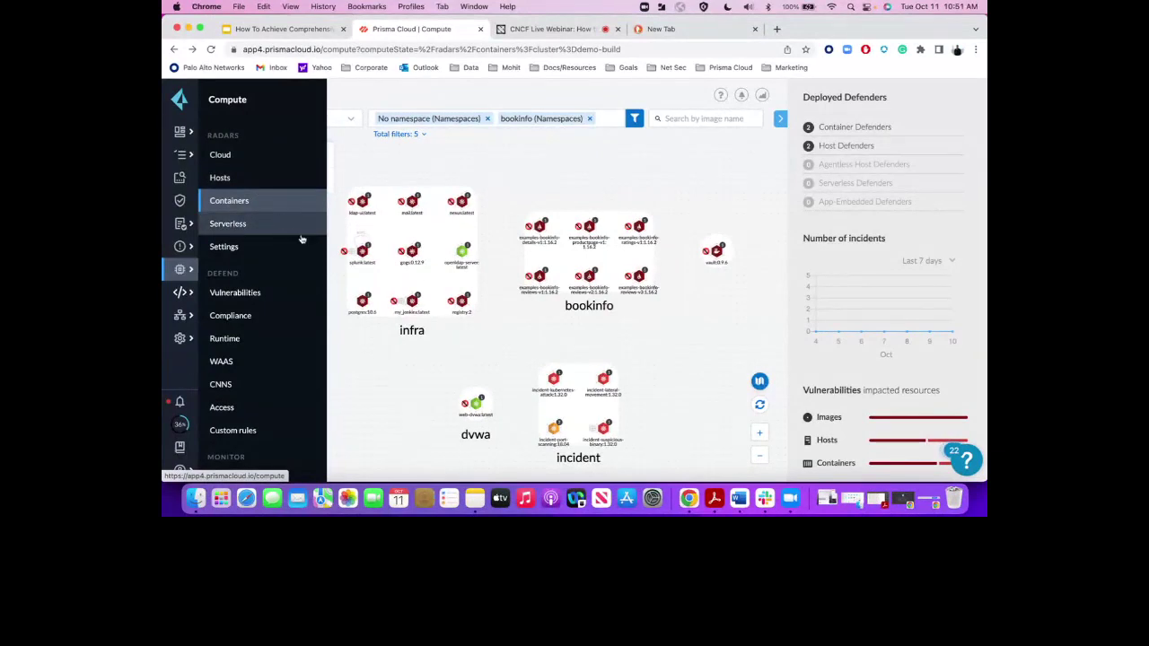
pyautogui.scroll(-1, 500, 265)
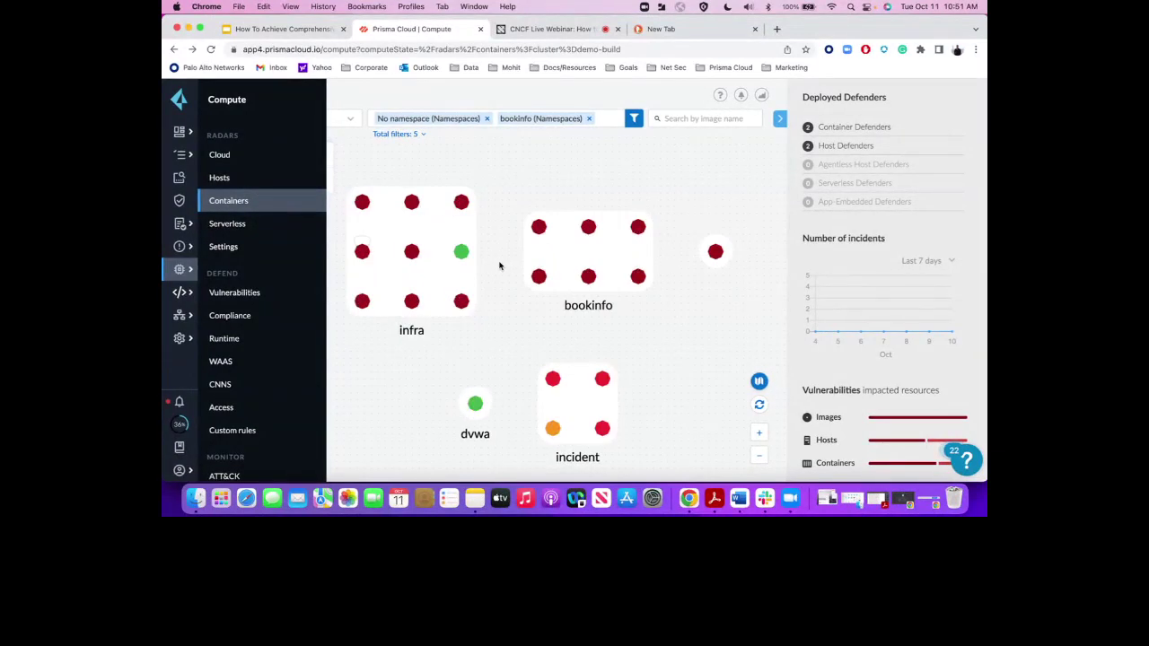
pyautogui.scroll(1, 500, 263)
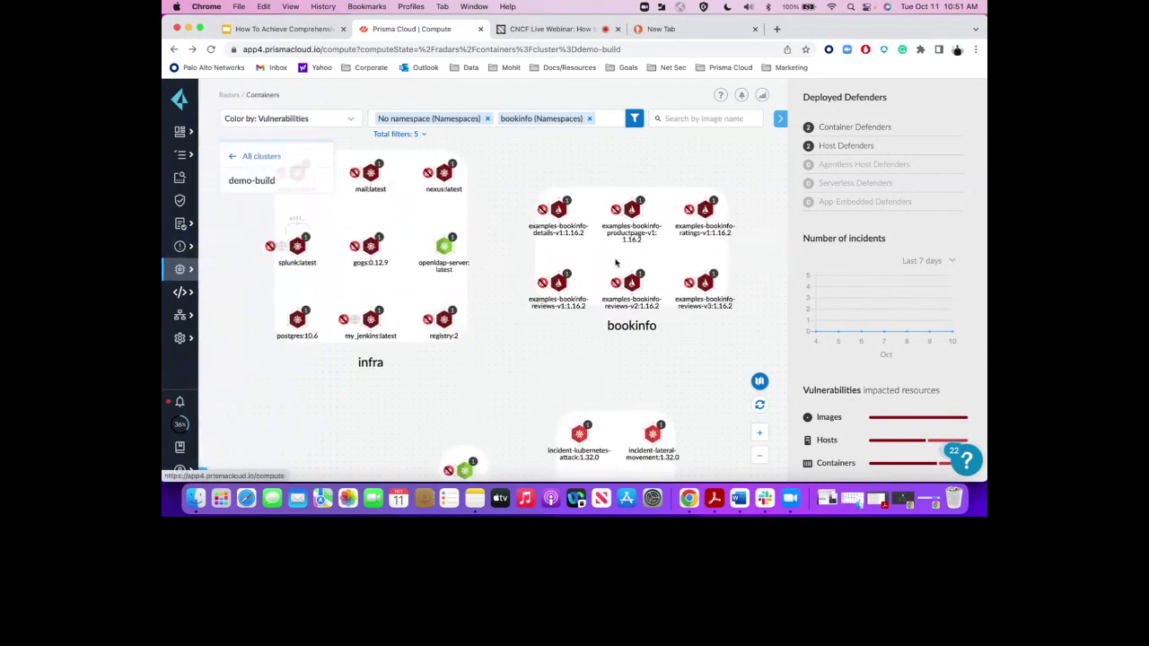
# - Widen, full-screen and zoom the map, inspect examples-bookinfo-reviews-v1:1.16.2, then open its Container WAAS policy
pyautogui.click(780, 118)
pyautogui.click(200, 29)
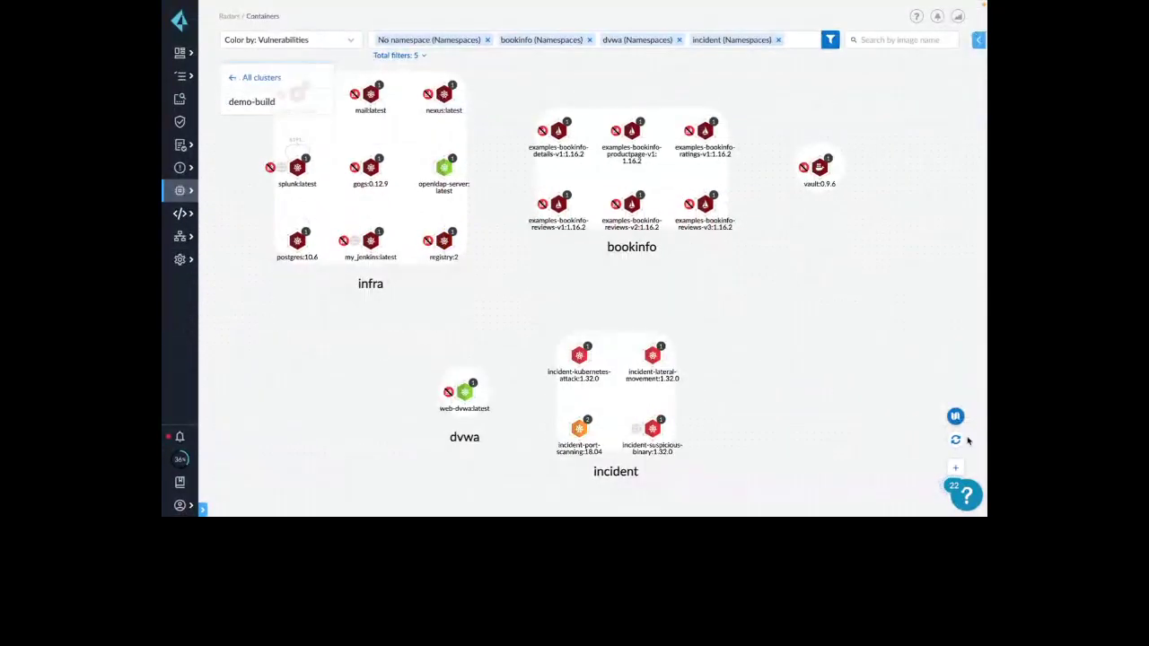
pyautogui.click(953, 467)
pyautogui.scroll(3, 608, 192)
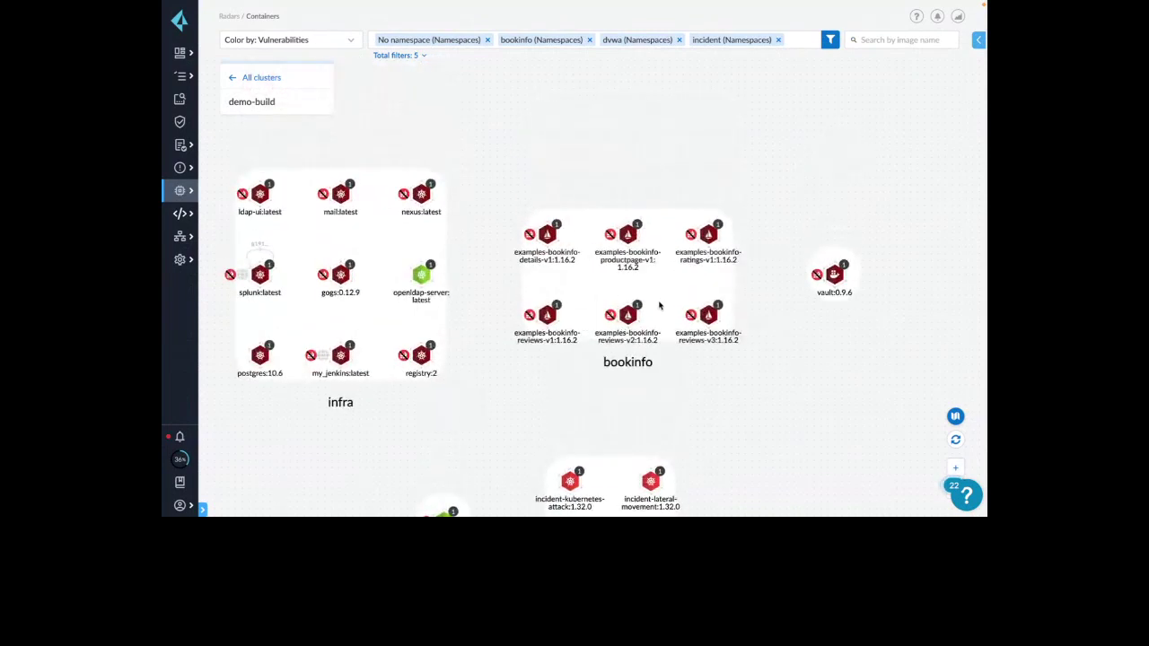
pyautogui.click(532, 323)
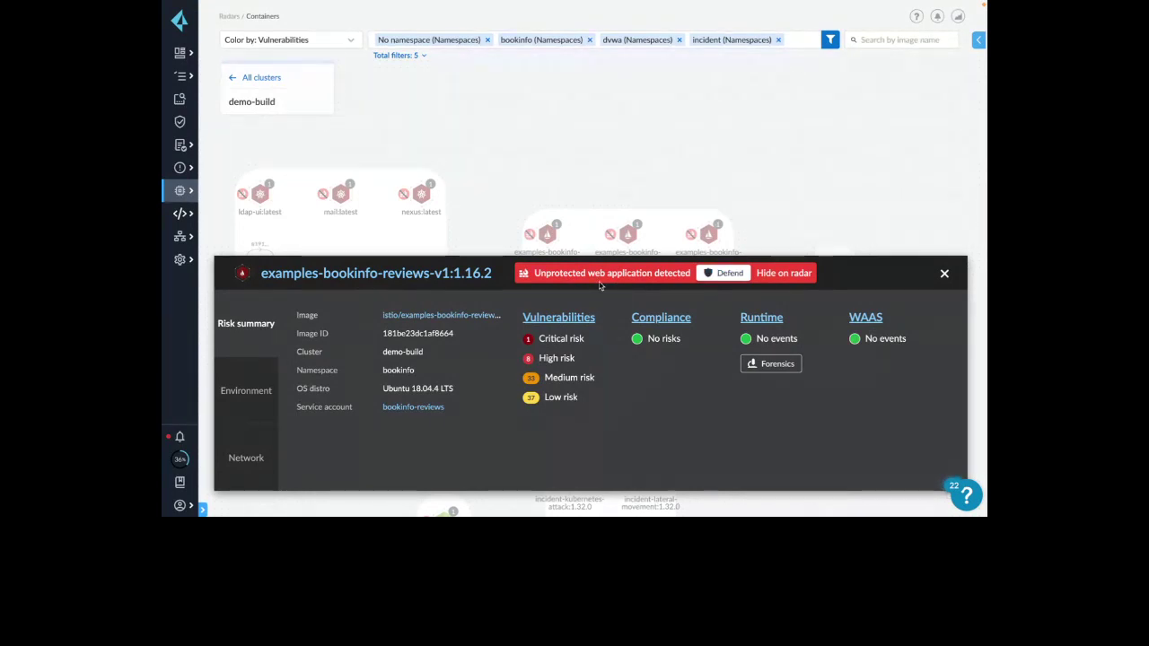
pyautogui.click(728, 277)
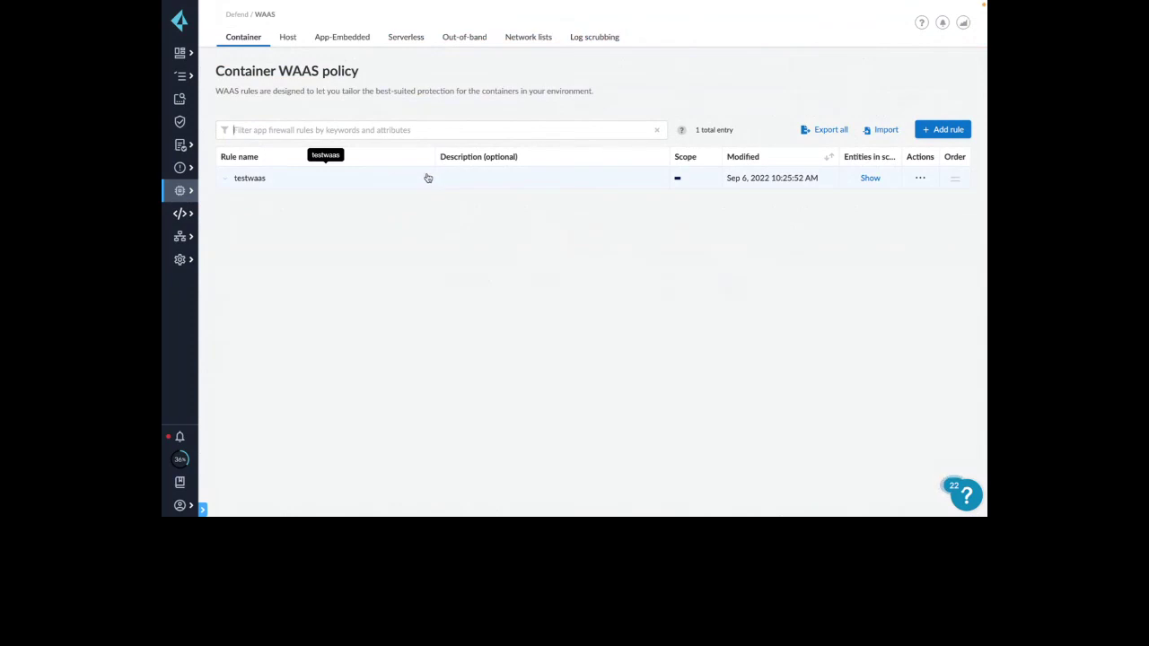
# - Turn on automatic port detection for testwaas and add a new app, showing its App firewall settings
pyautogui.click(428, 178)
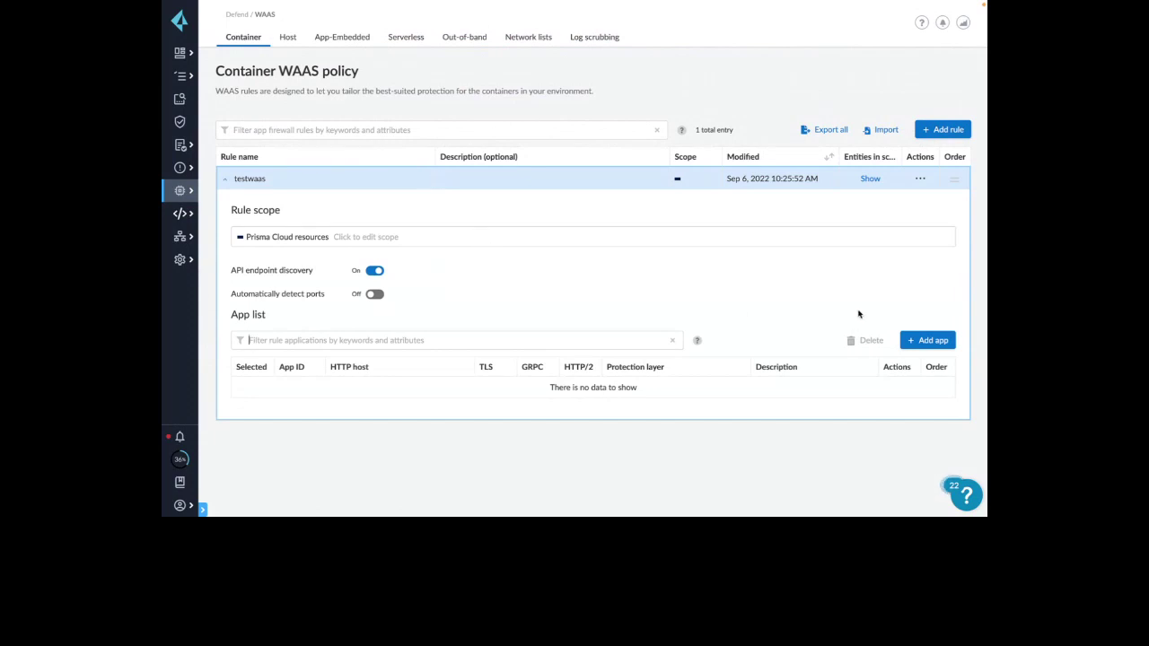
pyautogui.click(375, 294)
pyautogui.click(928, 340)
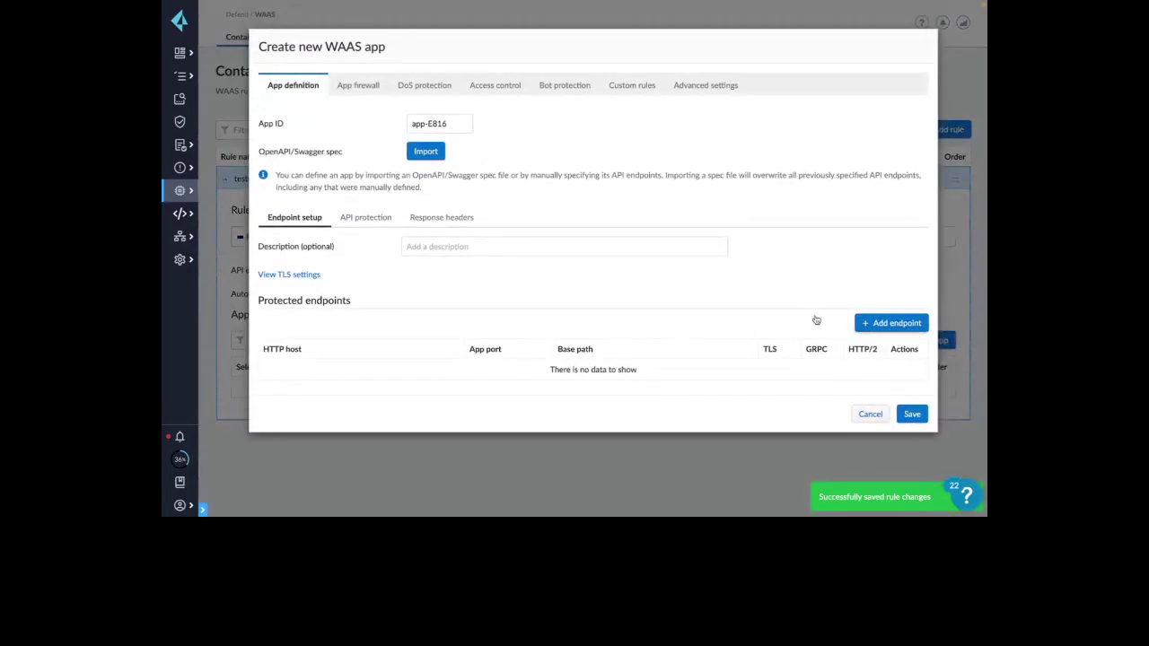
pyautogui.click(347, 92)
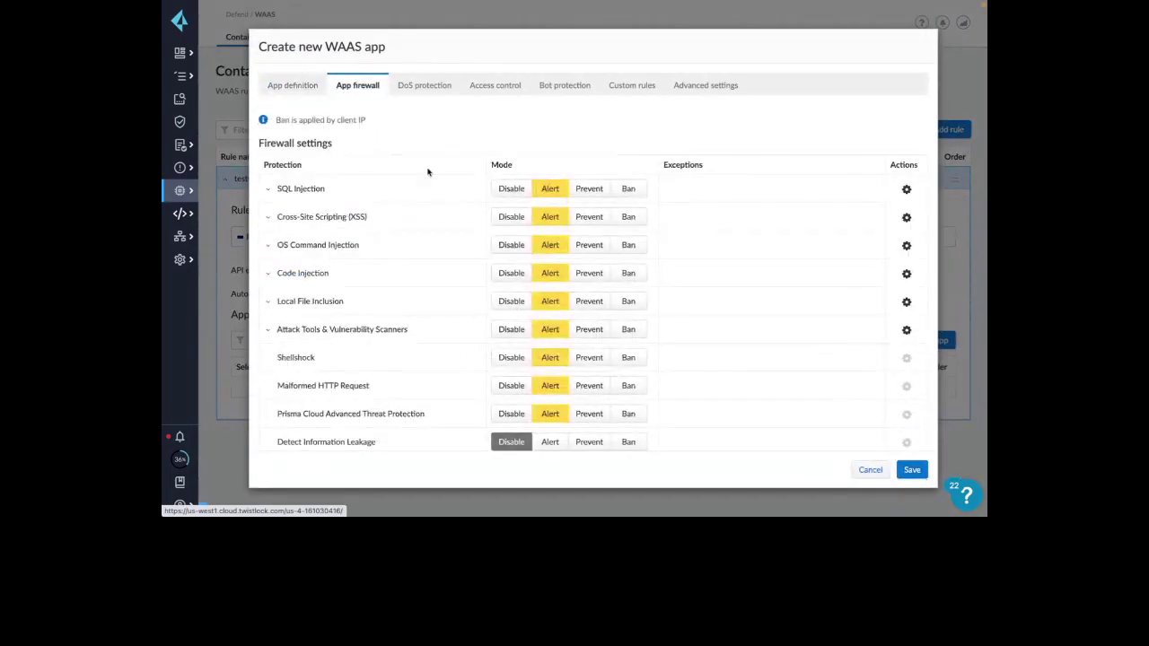
# - Set the new app's SQL Injection protection to Prevent, then bring up the DoS protection settings
pyautogui.scroll(-2, 470, 185)
pyautogui.scroll(-1, 469, 185)
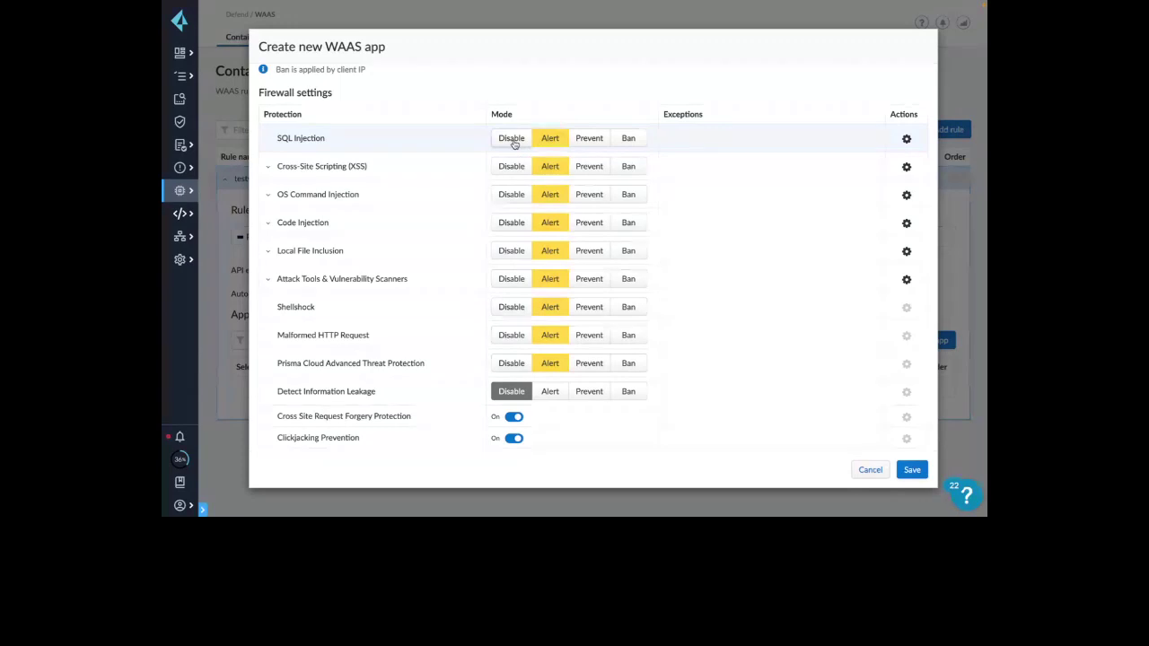
pyautogui.click(584, 139)
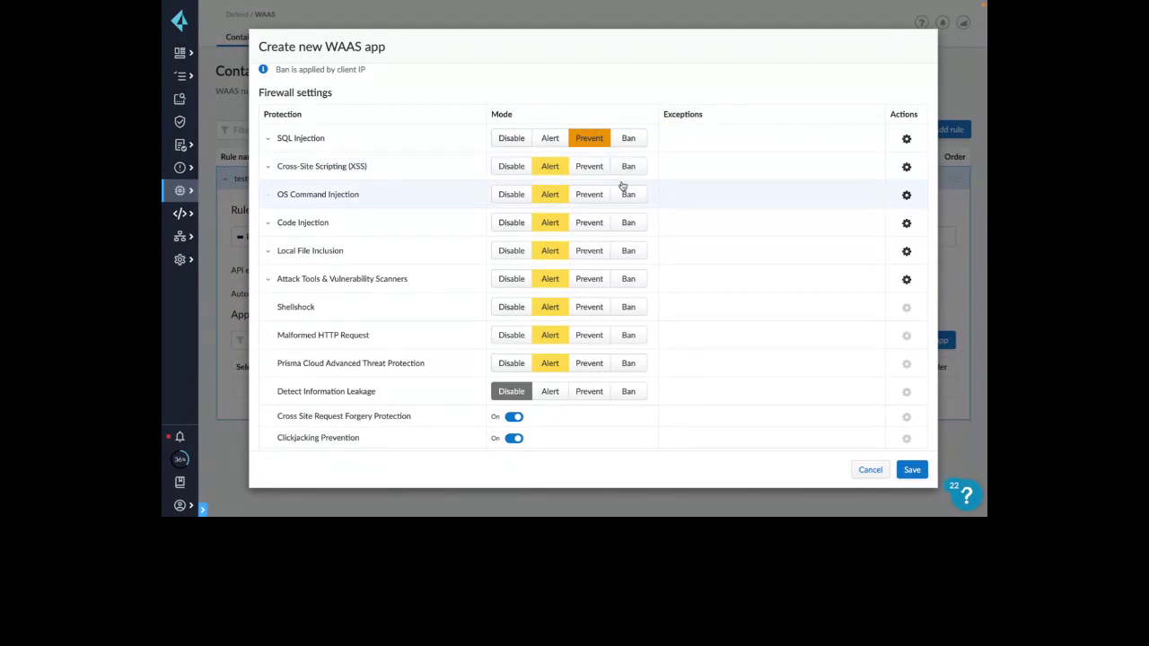
pyautogui.scroll(-1, 623, 185)
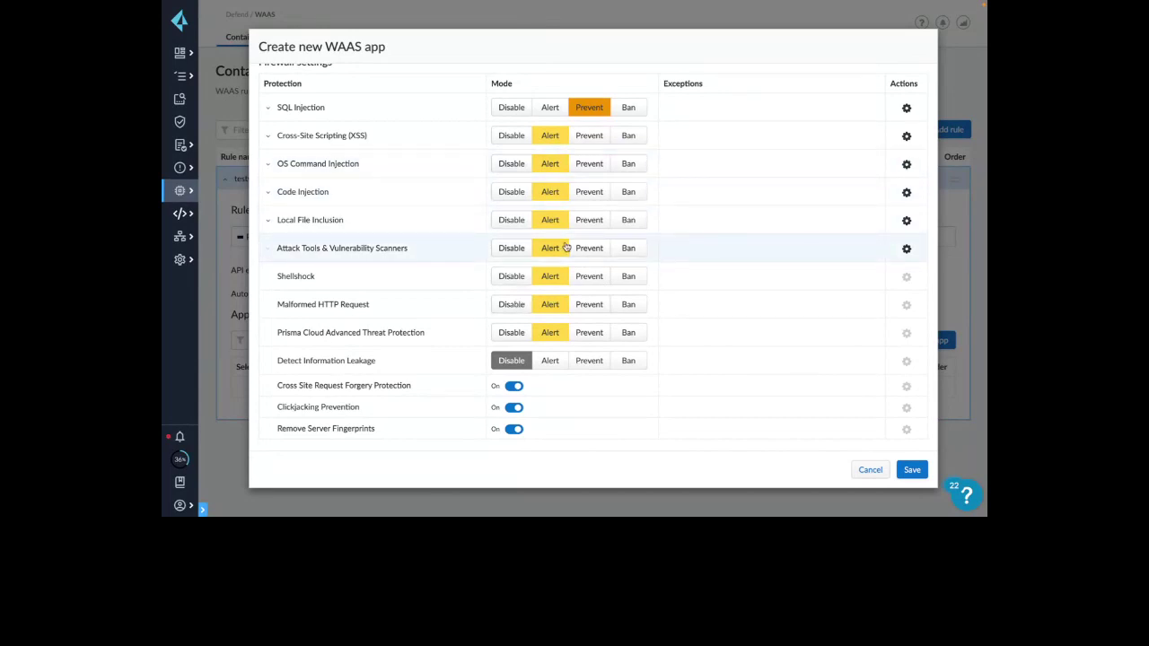
pyautogui.scroll(2, 567, 248)
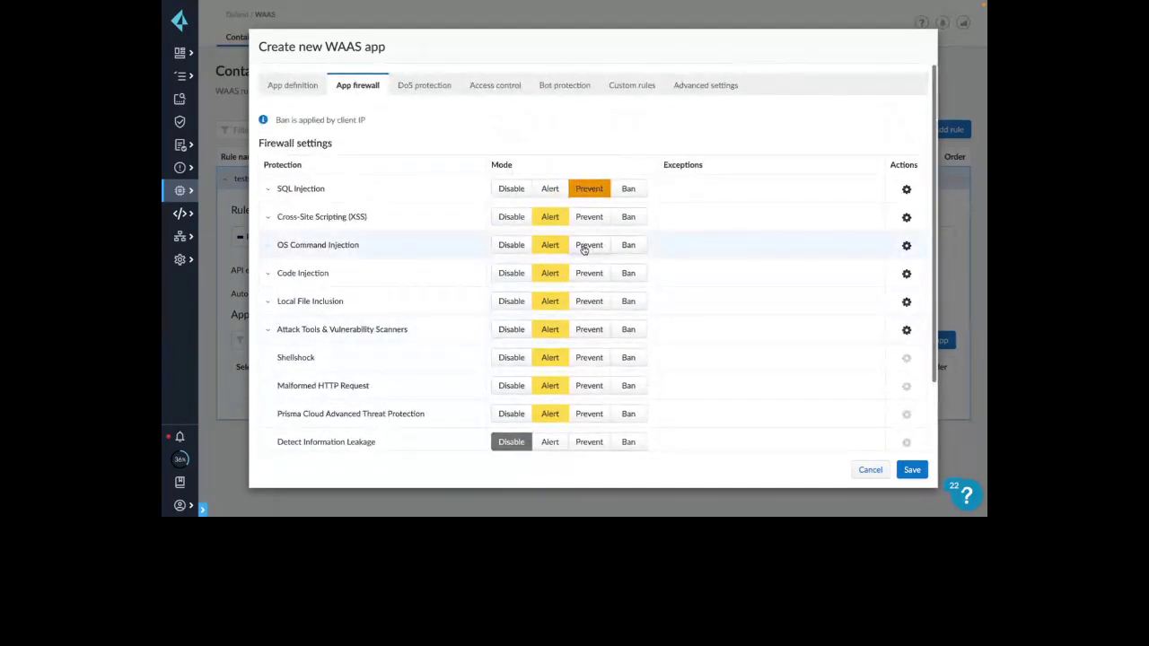
pyautogui.click(417, 88)
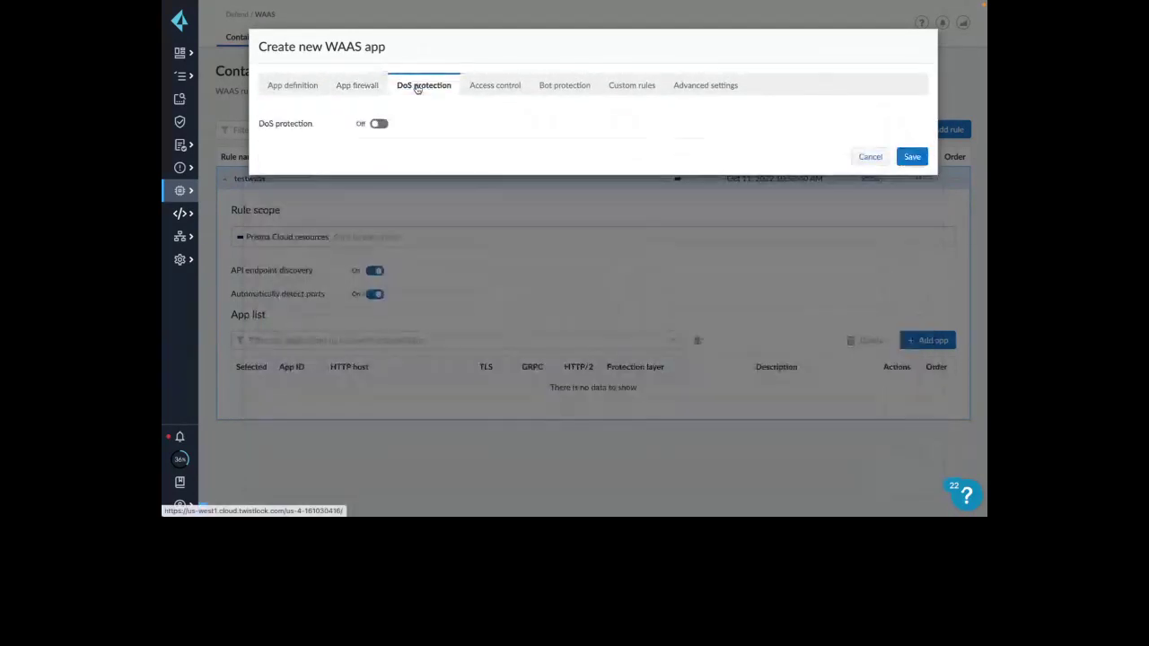
# - Turn on DoS protection and file upload control, then review bot protection and user-defined bots
pyautogui.click(378, 123)
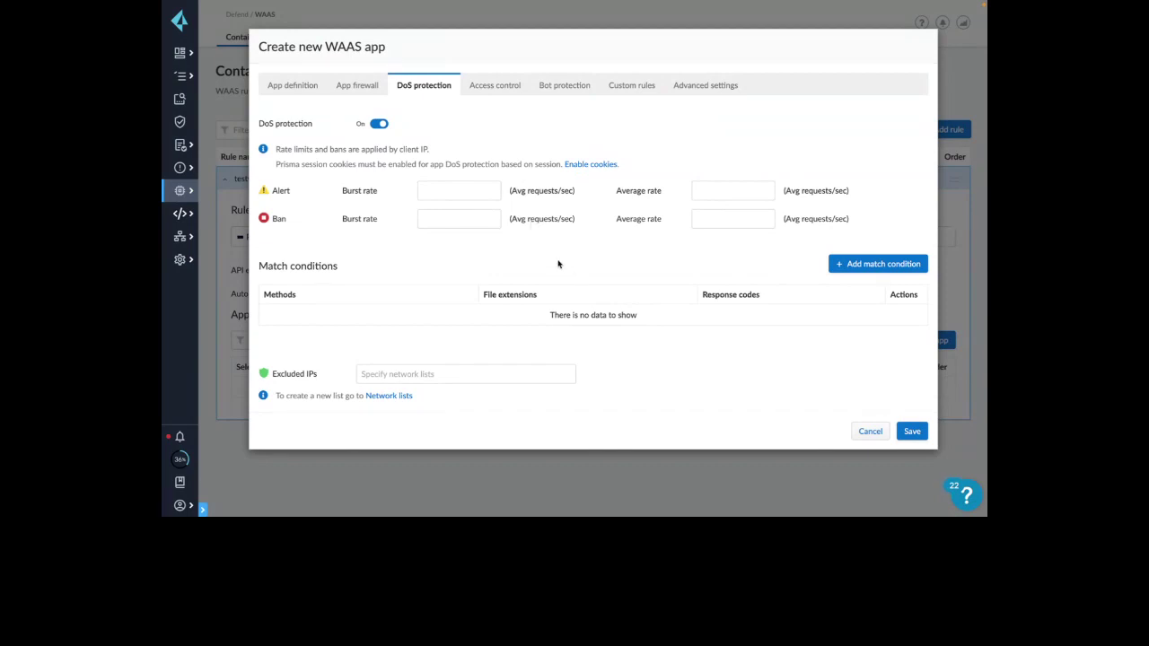
pyautogui.click(431, 382)
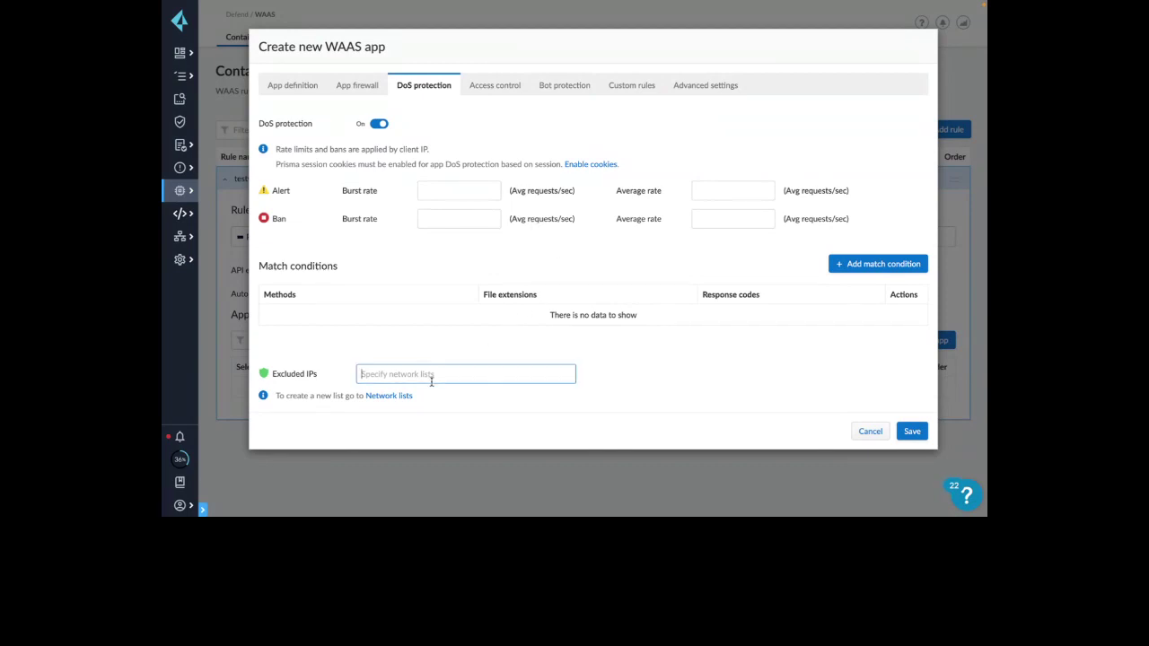
pyautogui.click(491, 87)
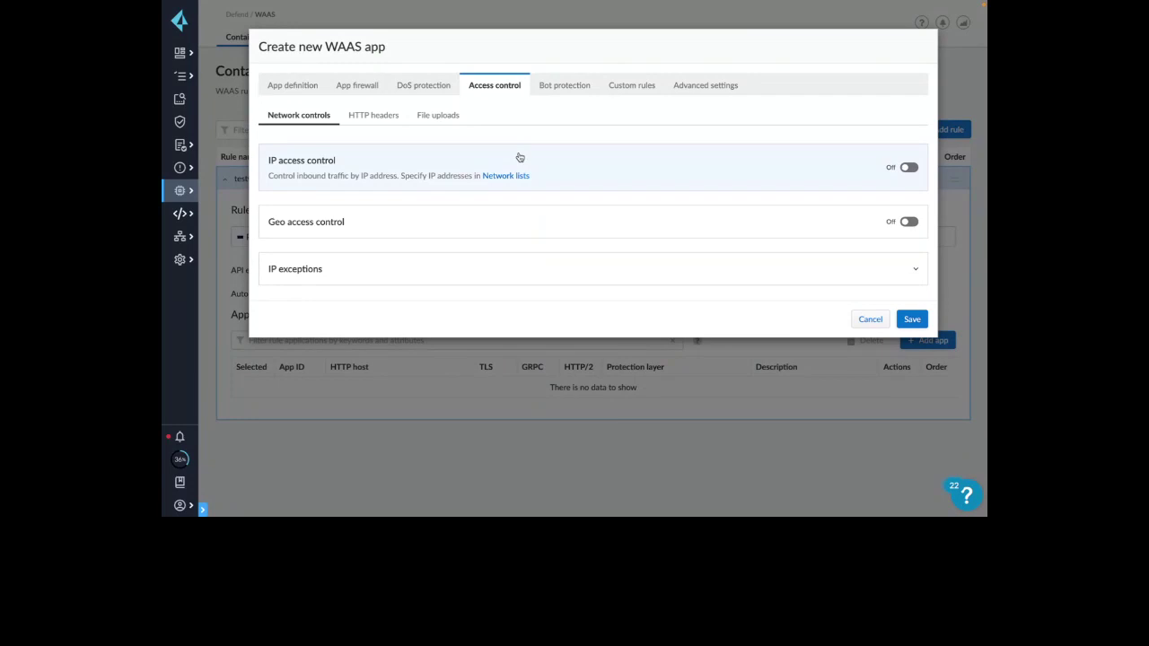
pyautogui.click(443, 119)
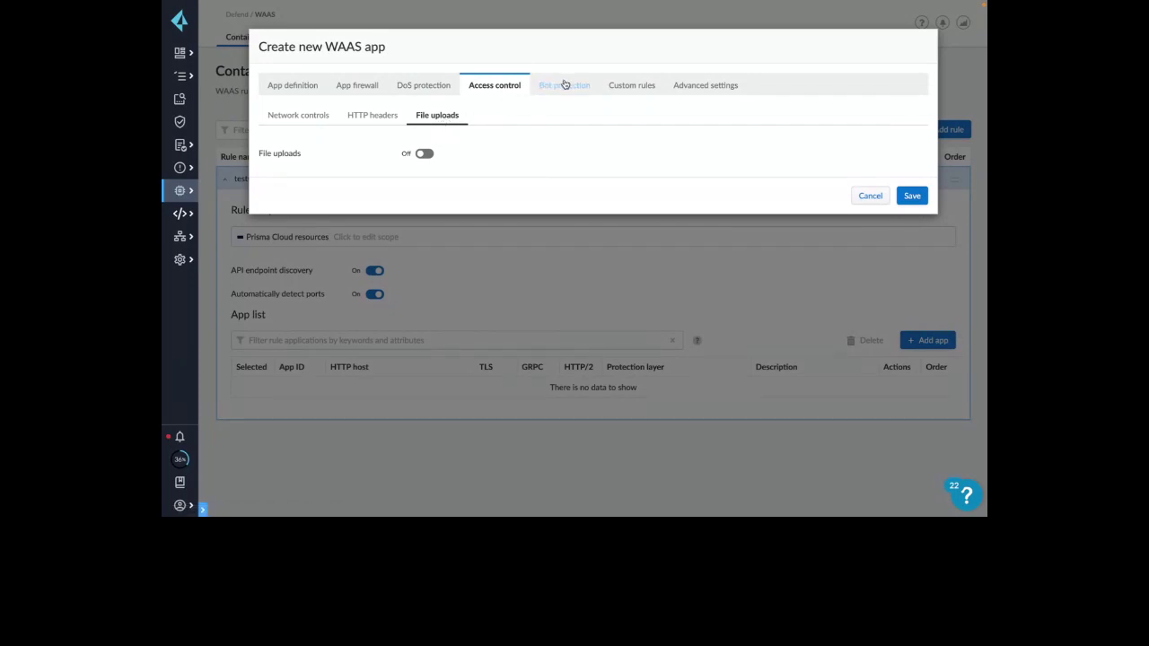
pyautogui.click(424, 153)
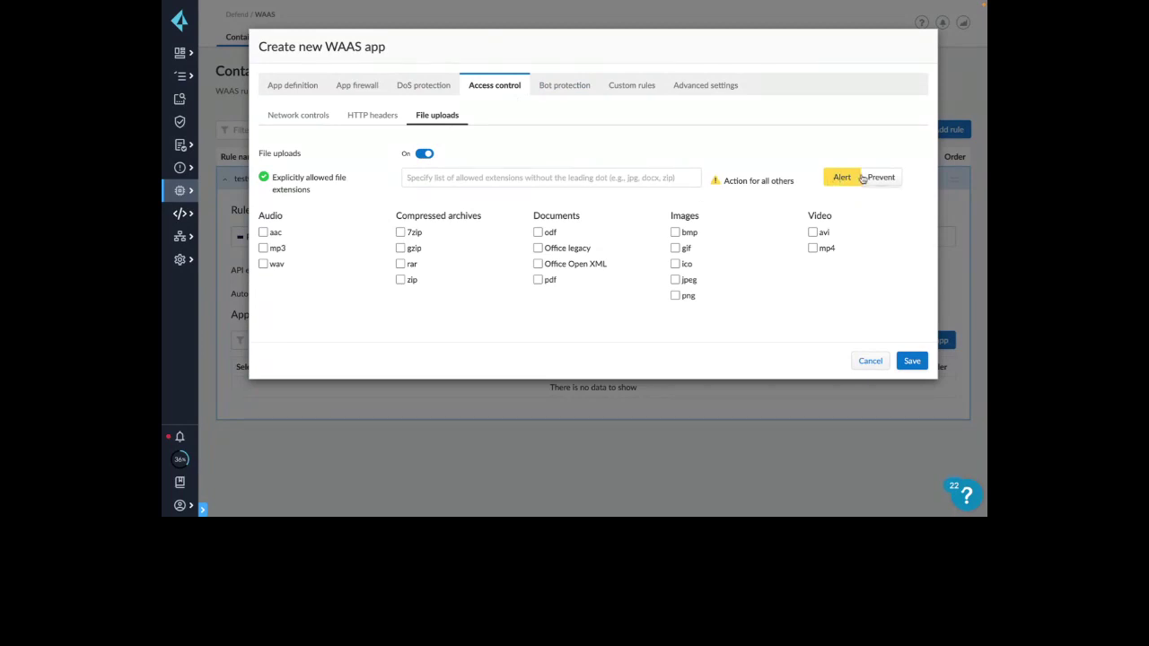
pyautogui.click(548, 86)
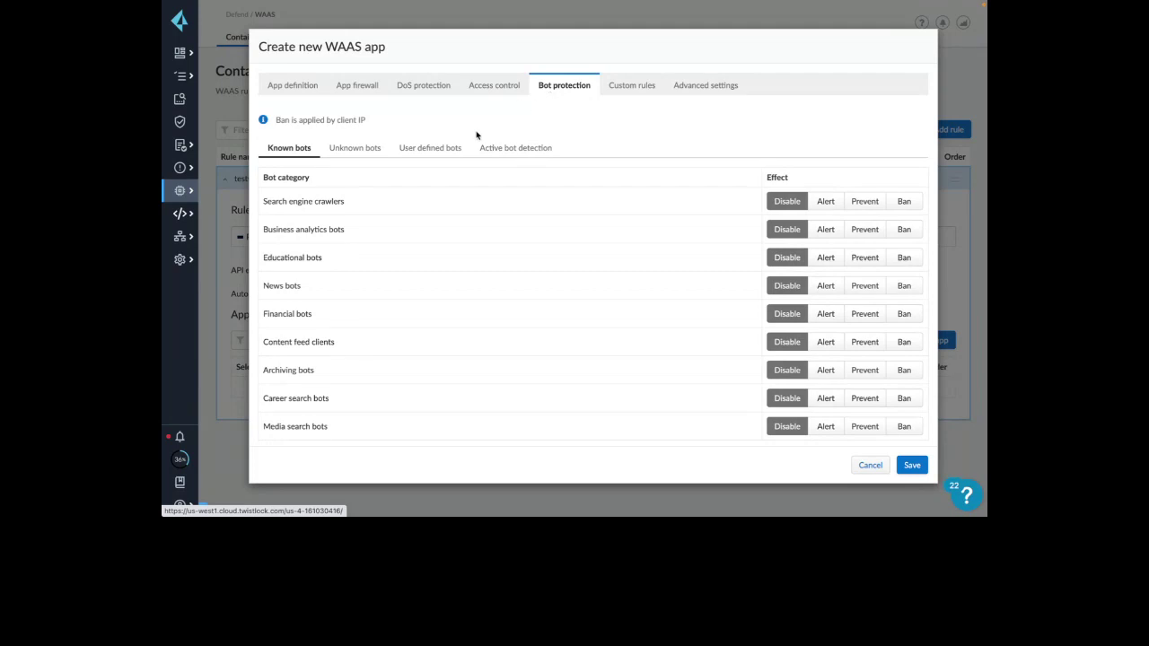
pyautogui.click(435, 149)
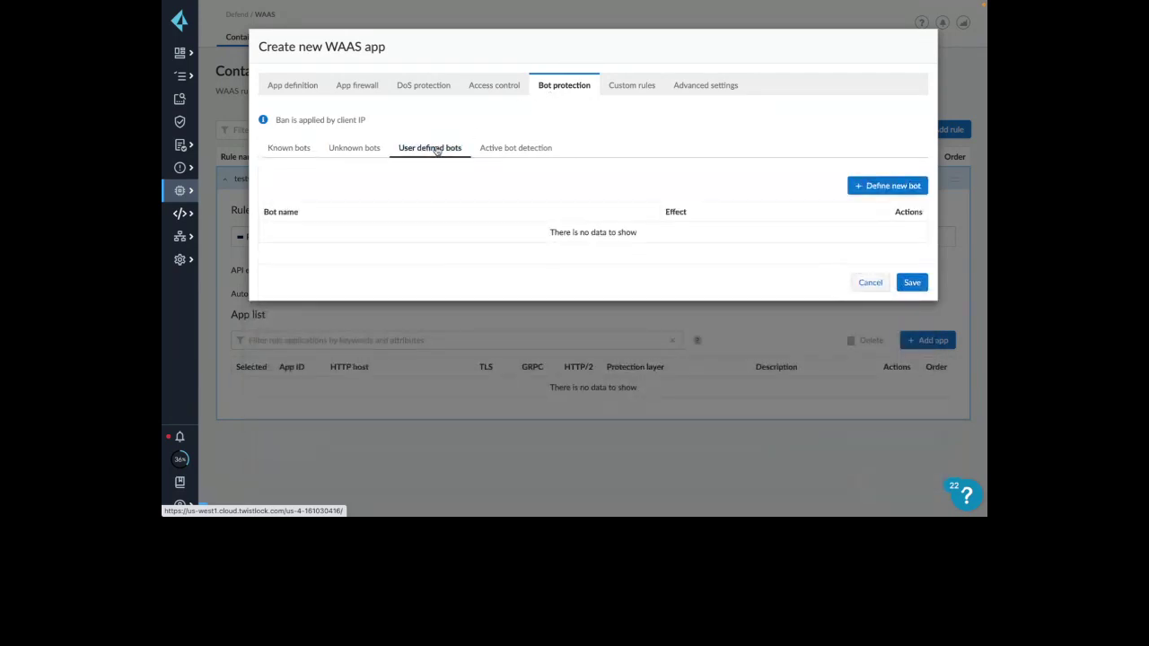
# - Look over the new app's custom rules and advanced settings
pyautogui.click(631, 85)
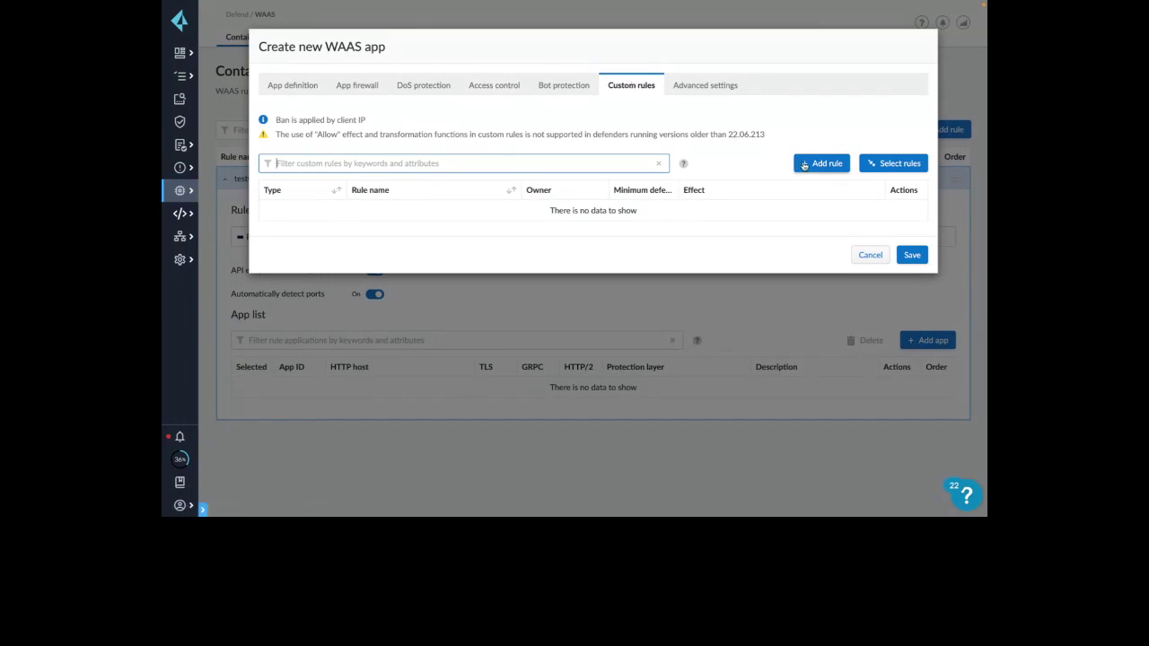
pyautogui.click(707, 85)
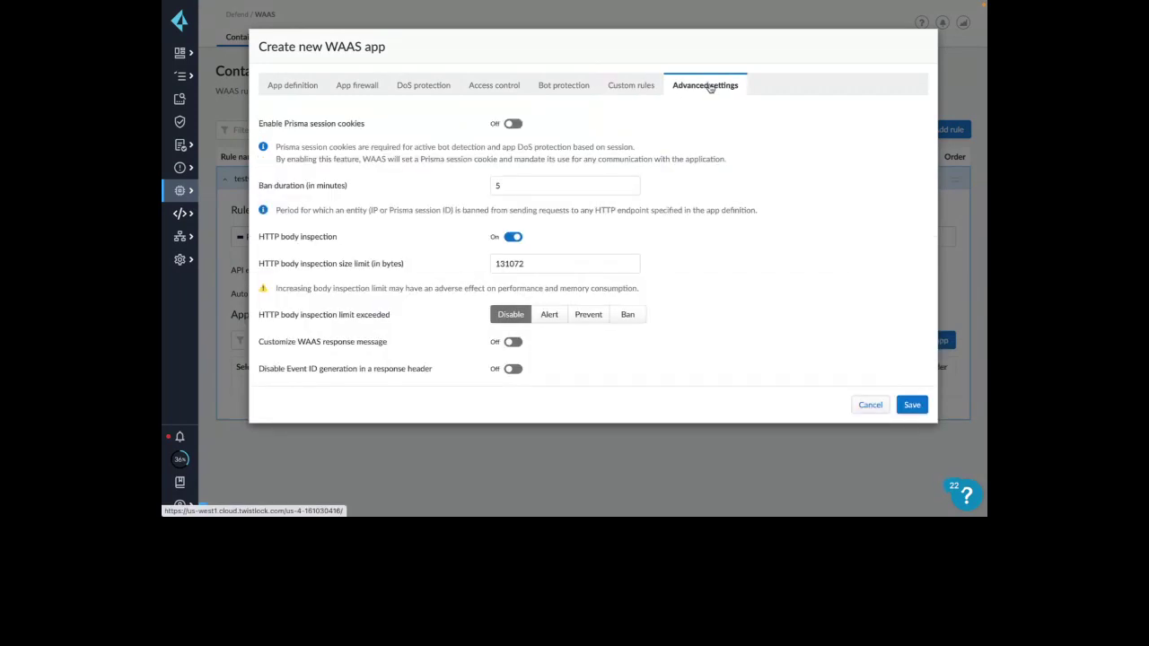
pyautogui.click(633, 87)
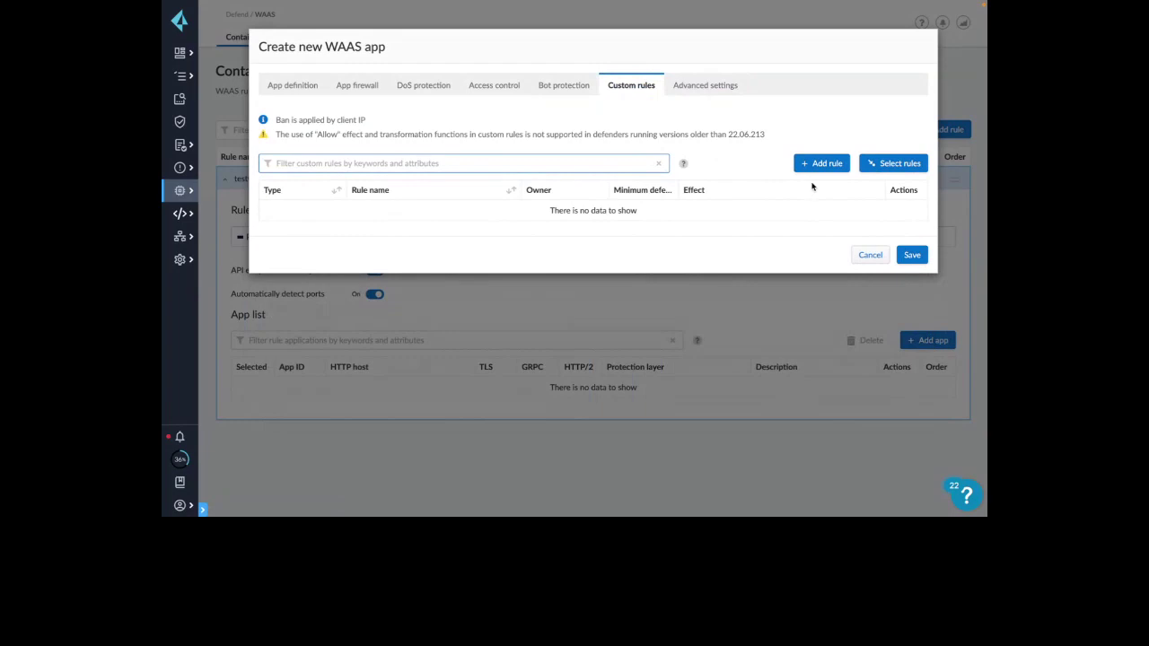
# - Cancel a new custom rule, close the predefined rule picker unchosen, and discard the app
pyautogui.click(813, 170)
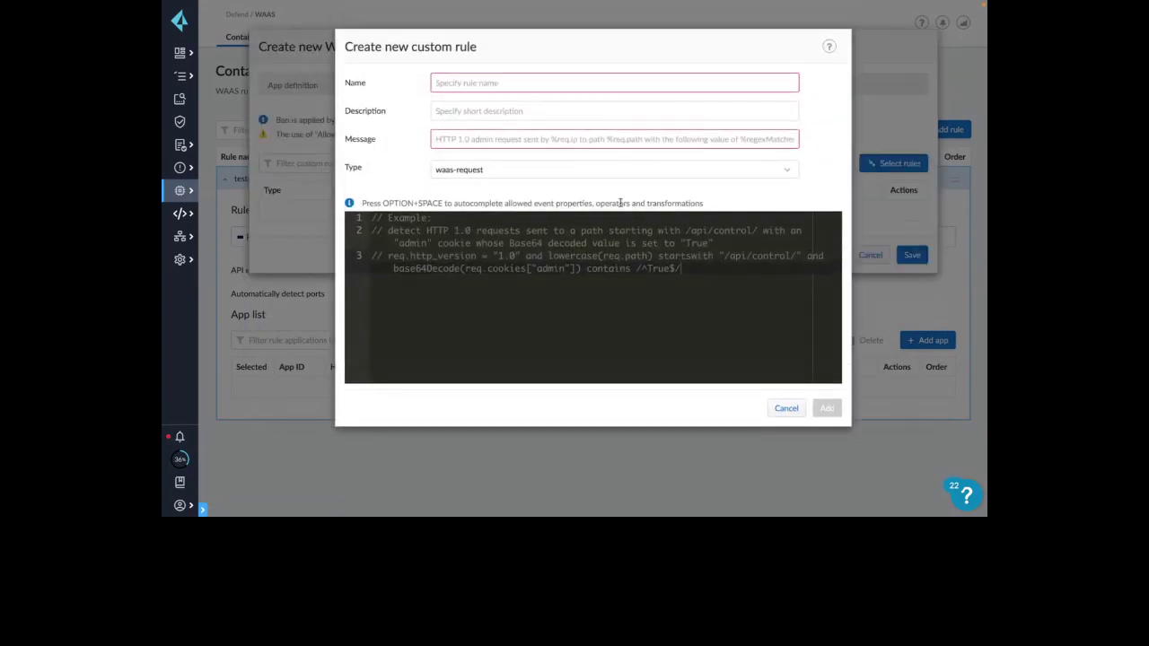
pyautogui.click(786, 409)
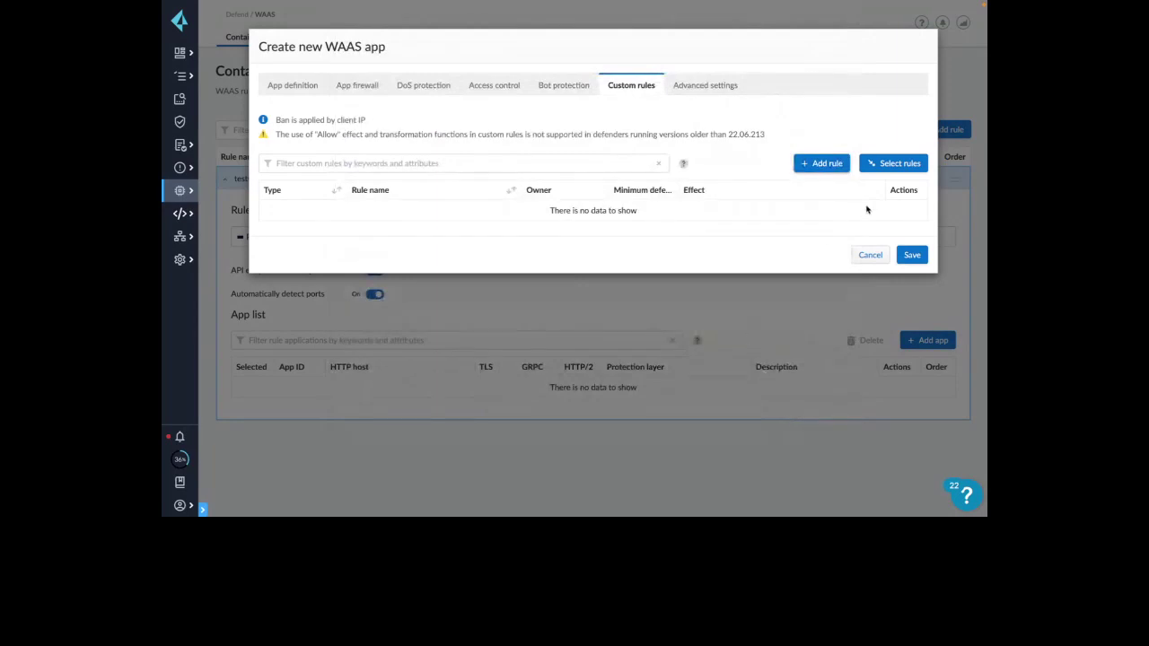
pyautogui.click(892, 165)
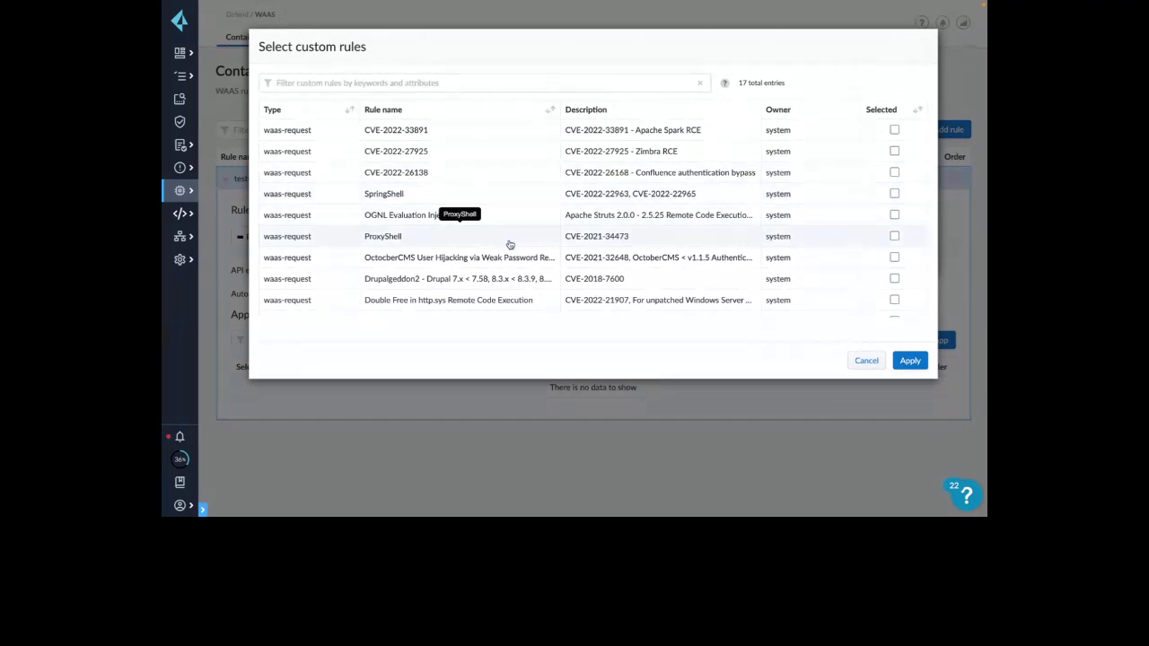
pyautogui.click(867, 361)
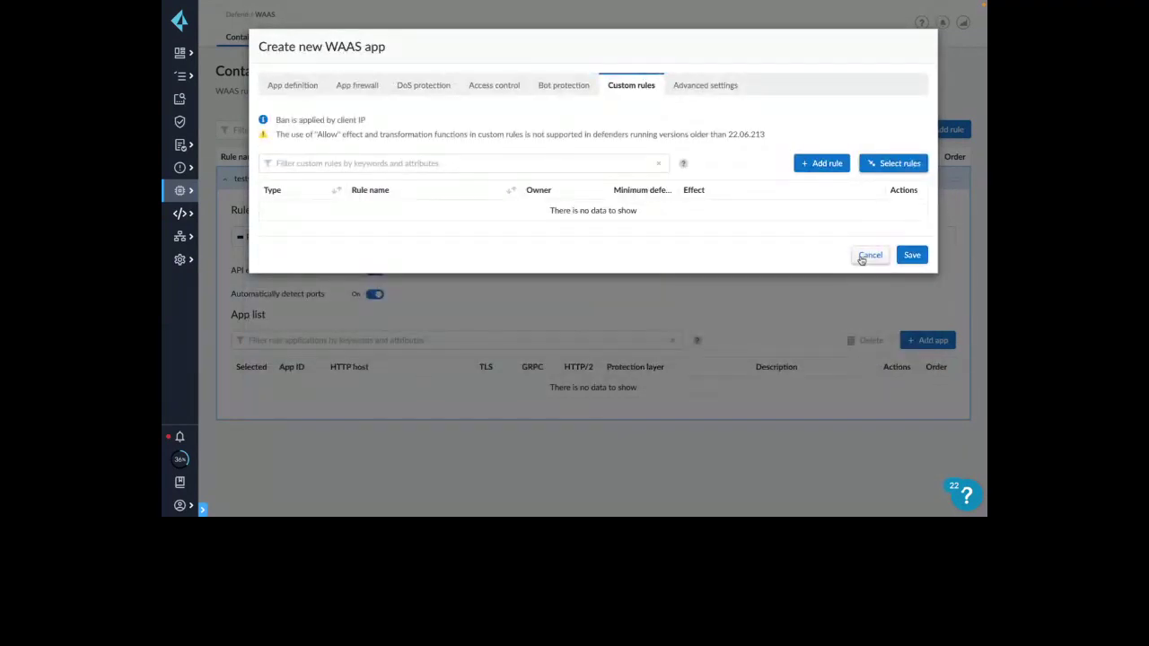
pyautogui.click(867, 256)
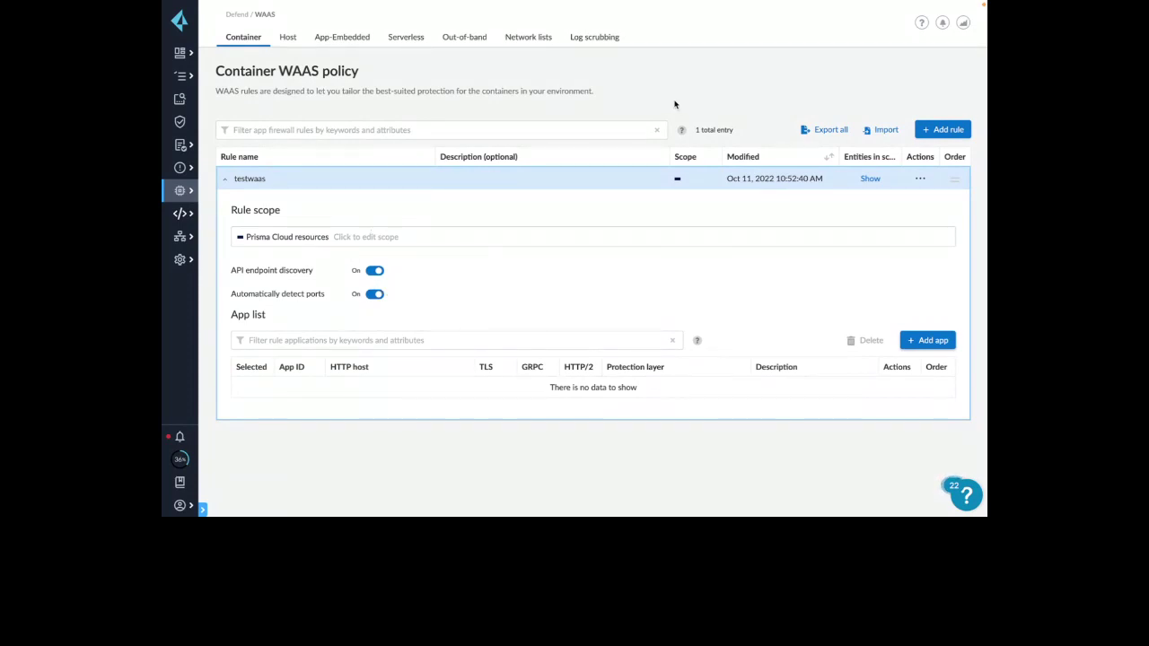
# - Exit full-screen browsing and switch to the CNCF Live Webinar tab
pyautogui.moveTo(163, 39)
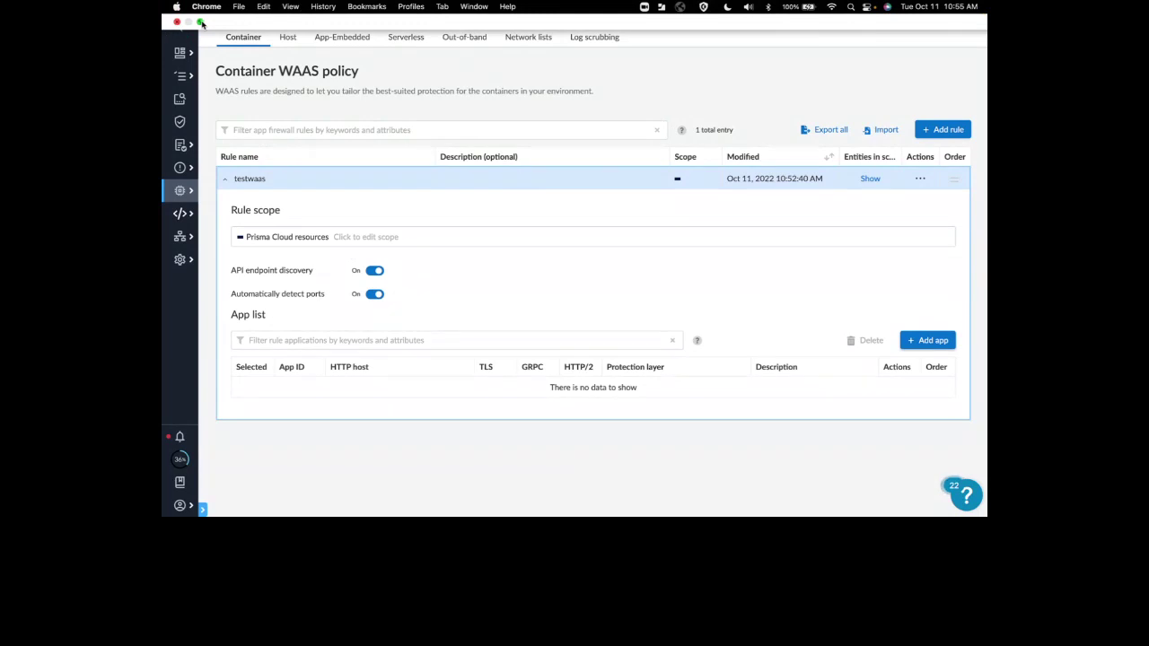
pyautogui.click(200, 22)
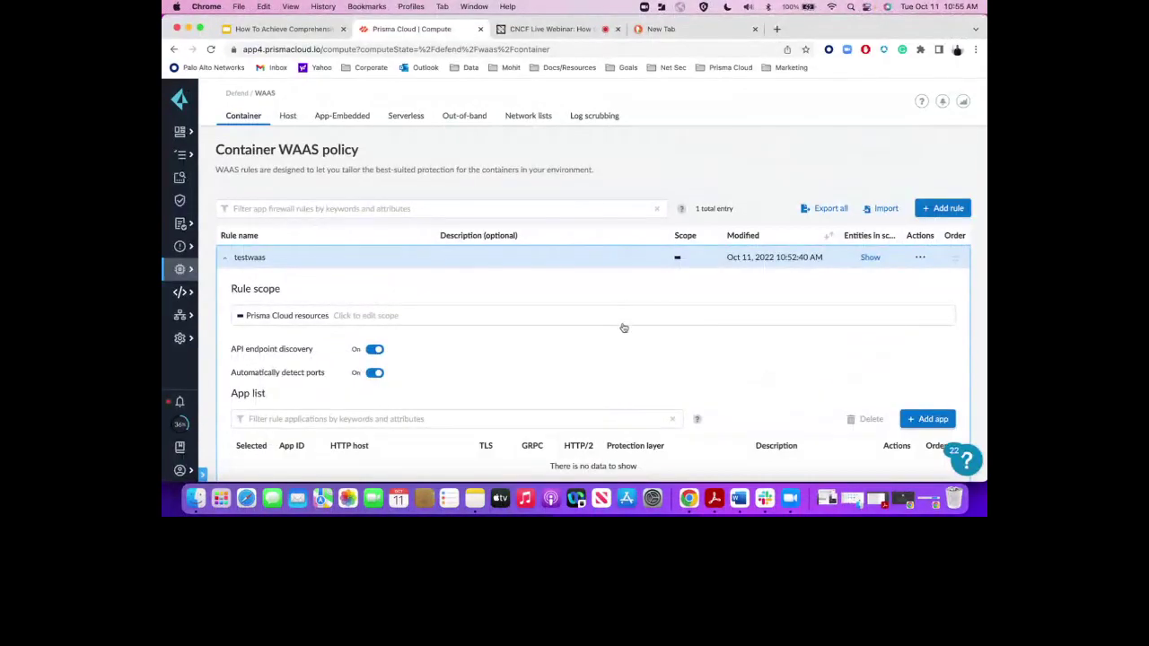
pyautogui.click(549, 29)
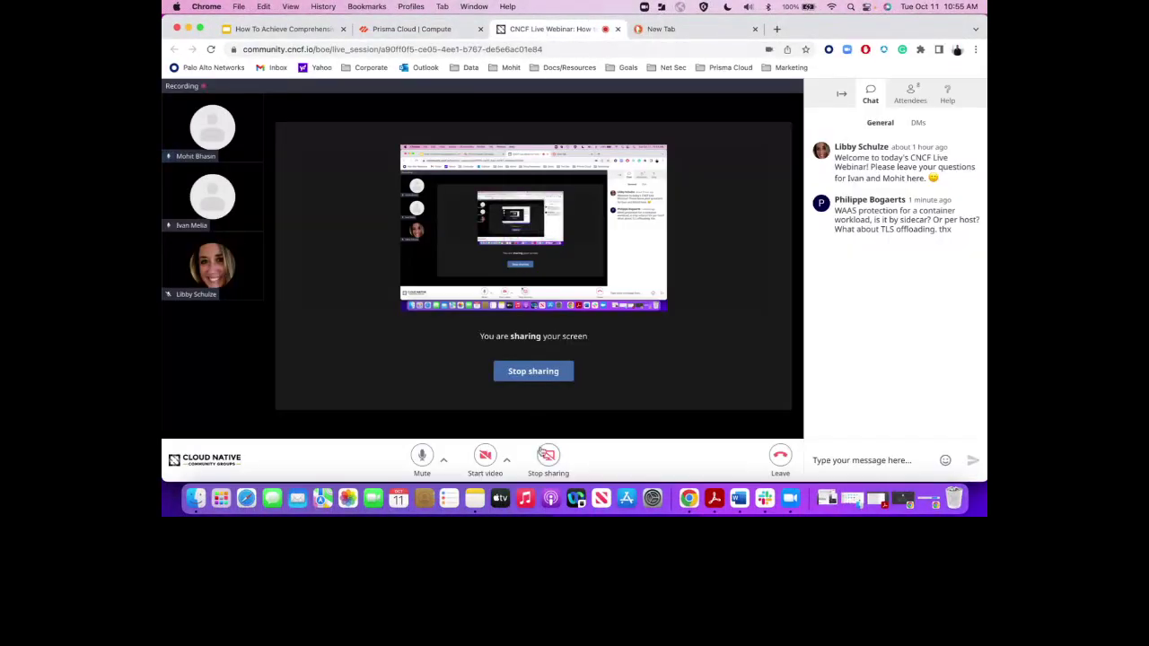